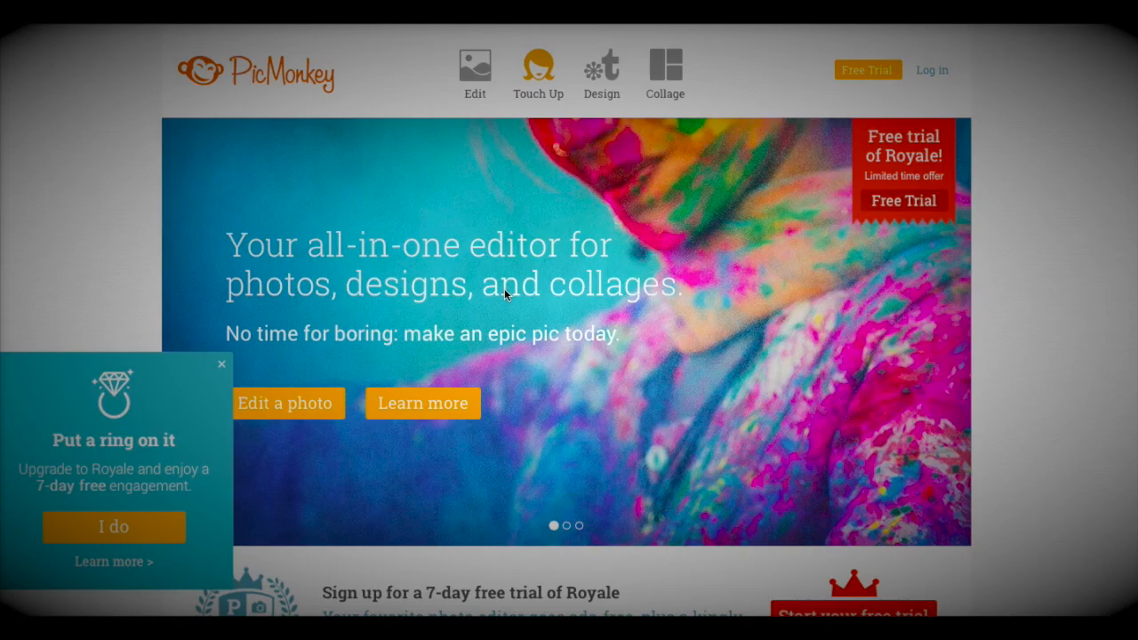
- Open the black thumbnail template image in the photo editor
{"action": "left_click", "coordinate": [514, 290]}
{"action": "left_click", "coordinate": [475, 95]}
{"action": "left_click", "coordinate": [482, 197]}
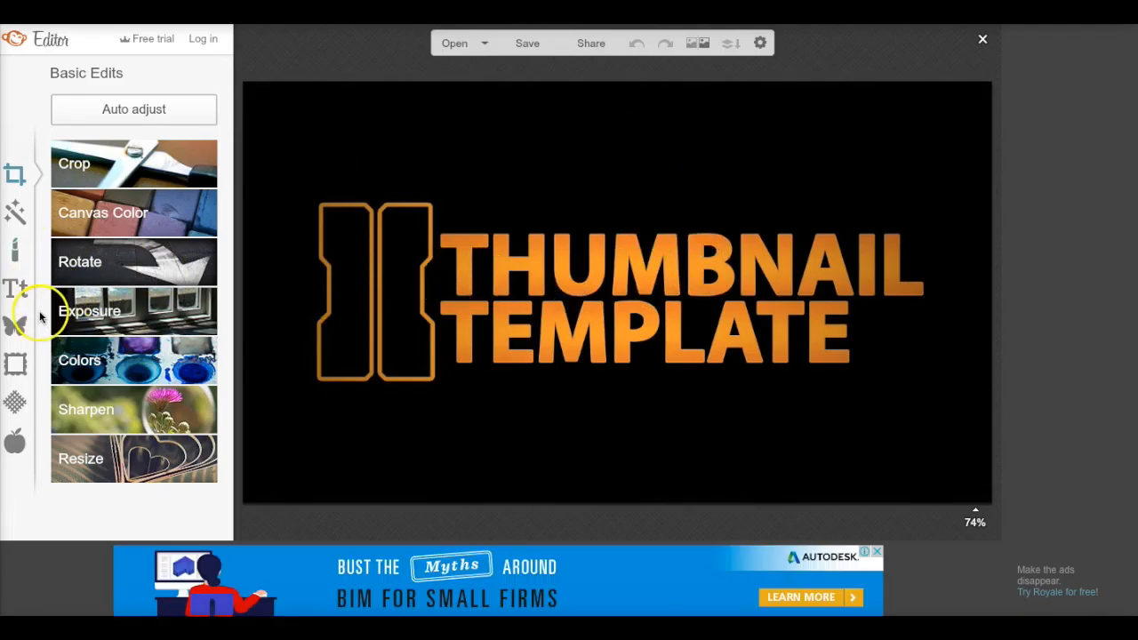
- Add the underwater treasure-chest picture from the Downloads folder as a custom overlay
{"action": "left_click", "coordinate": [15, 325]}
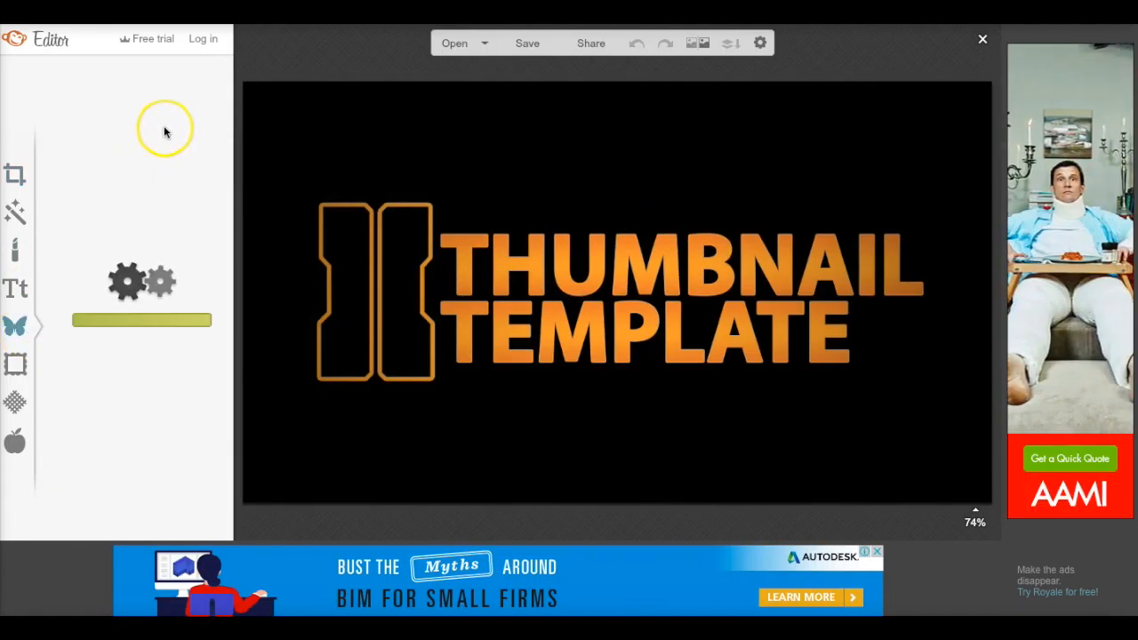
{"action": "left_click", "coordinate": [157, 112]}
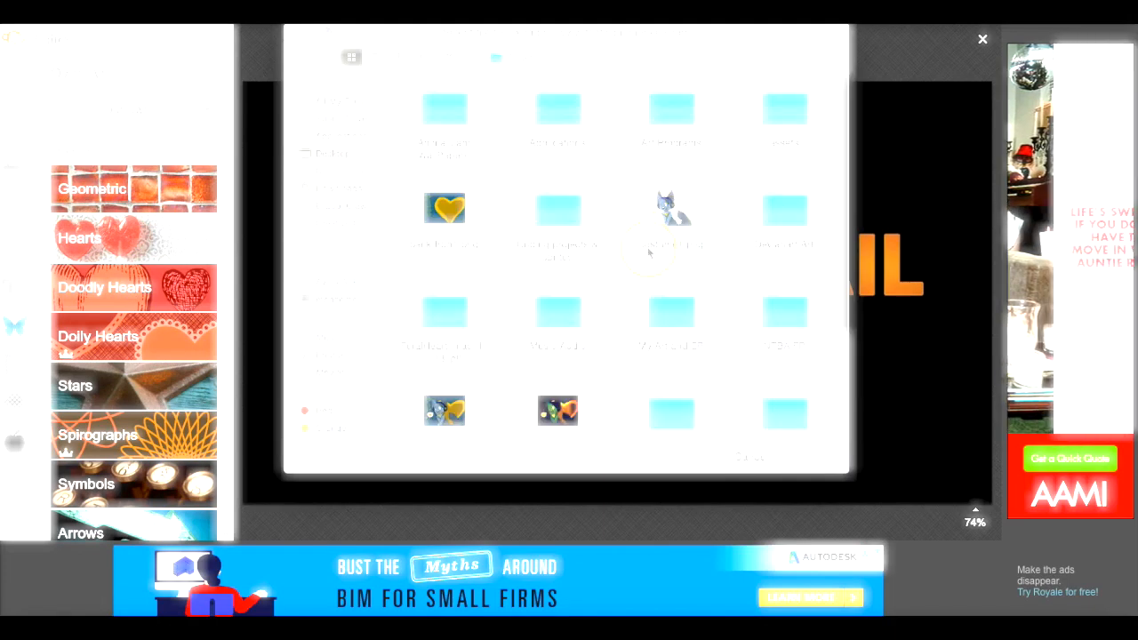
{"action": "left_click", "coordinate": [326, 189]}
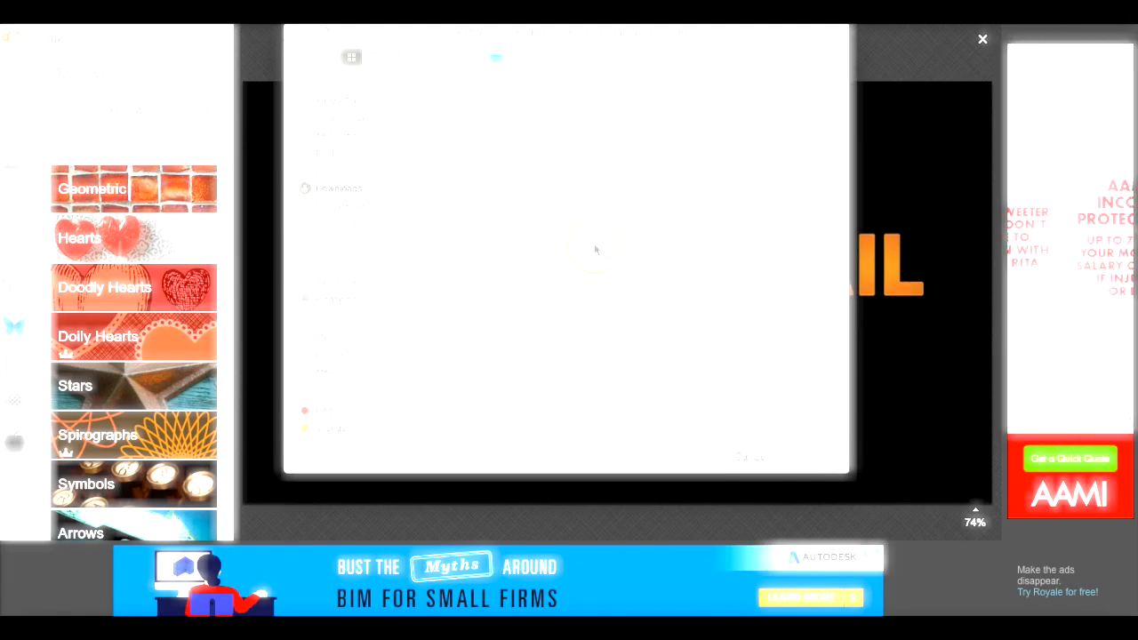
{"action": "scroll", "coordinate": [619, 214], "scroll_direction": "down", "scroll_amount": 1}
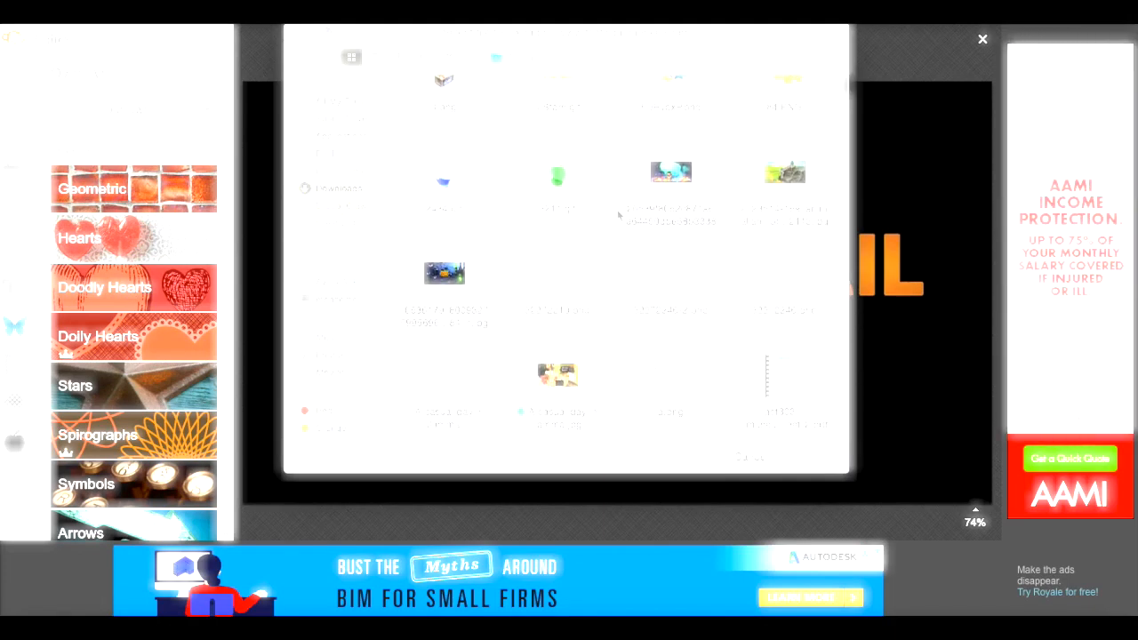
{"action": "double_click", "coordinate": [680, 173]}
- Stretch the underwater overlay across the whole canvas and merge it into the base image
{"action": "left_click", "coordinate": [635, 308]}
{"action": "left_click_drag", "start_coordinate": [322, 458], "coordinate": [240, 492]}
{"action": "left_click_drag", "start_coordinate": [912, 138], "coordinate": [933, 107]}
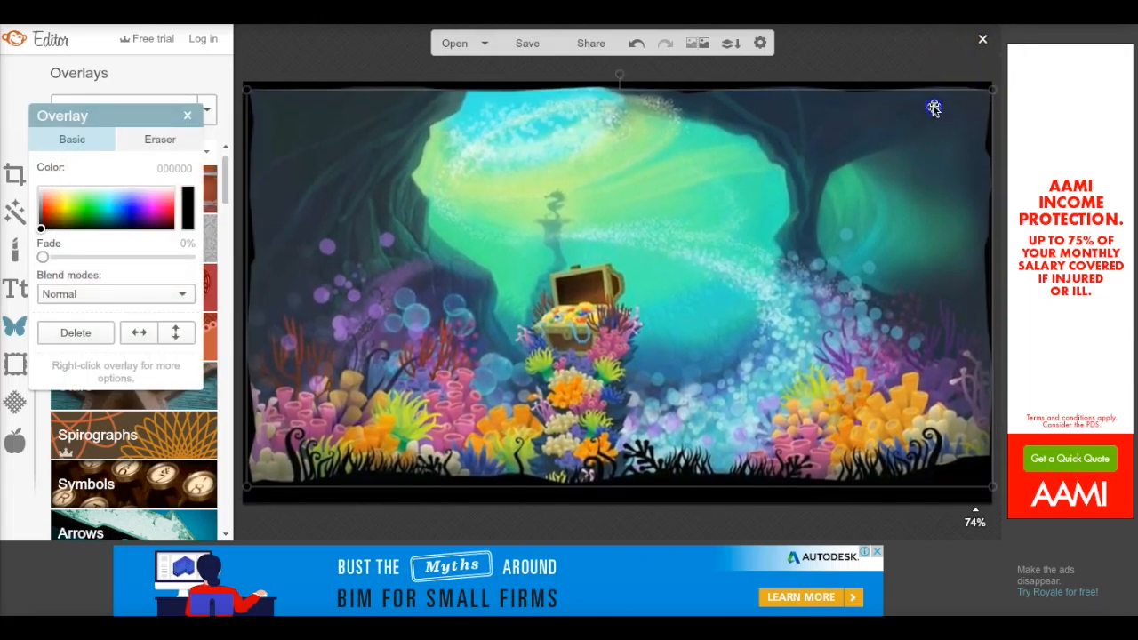
{"action": "left_click", "coordinate": [787, 517]}
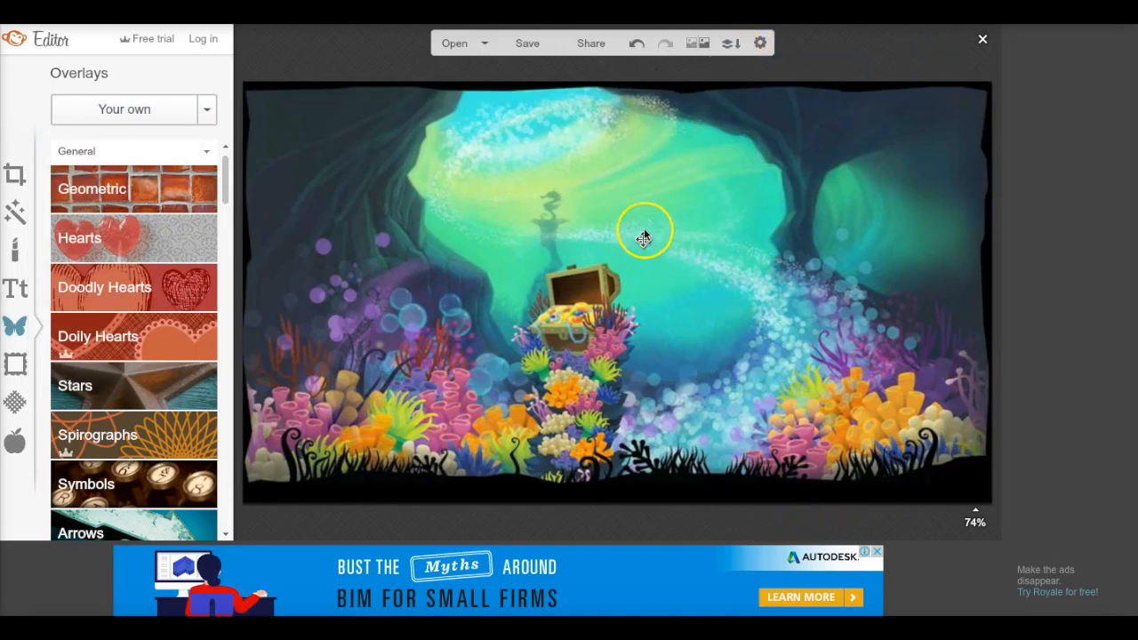
{"action": "left_click", "coordinate": [734, 45]}
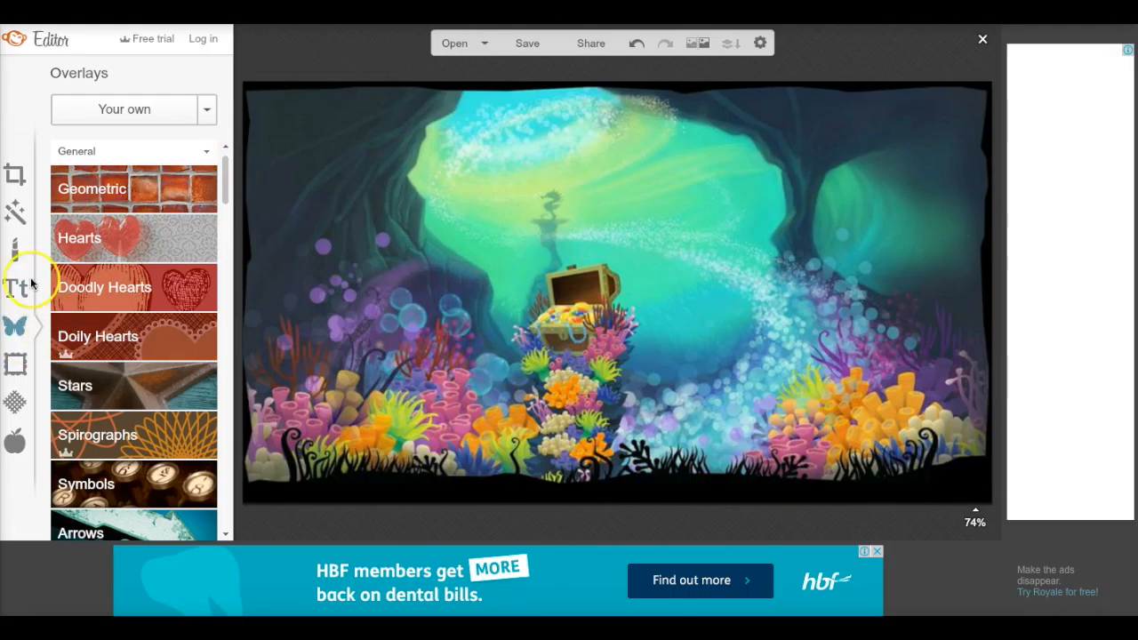
- Apply the green Cross Process effect and the Dusk effect to the background, both at 30% fade
{"action": "left_click", "coordinate": [25, 216]}
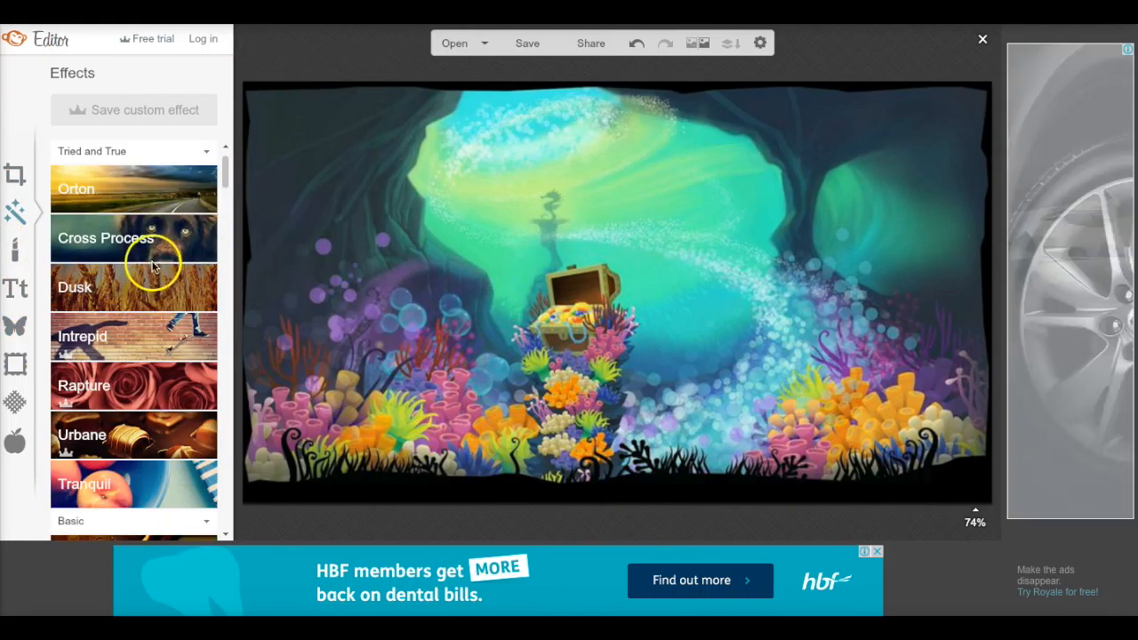
{"action": "left_click", "coordinate": [116, 238]}
{"action": "left_click", "coordinate": [96, 343]}
{"action": "left_click", "coordinate": [103, 294]}
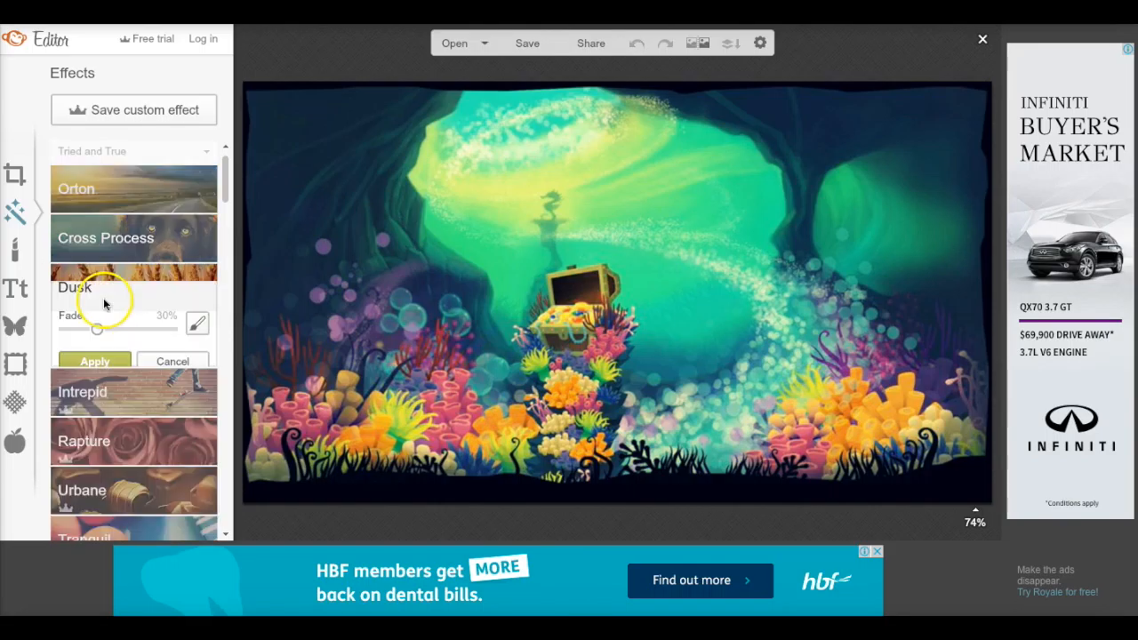
{"action": "left_click", "coordinate": [100, 356]}
- Apply the green Cross Process effect once more at 30% fade, followed by the Dusk effect twice
{"action": "left_click", "coordinate": [125, 252]}
{"action": "left_click", "coordinate": [94, 338]}
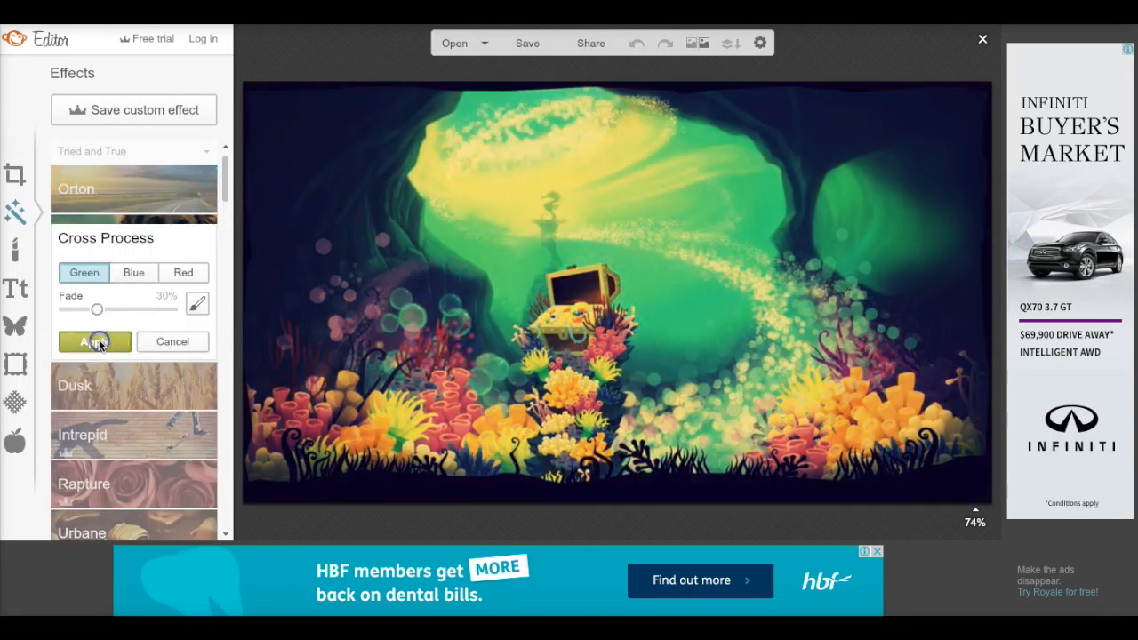
{"action": "left_click", "coordinate": [114, 287]}
{"action": "left_click", "coordinate": [93, 363]}
{"action": "left_click", "coordinate": [97, 285]}
{"action": "left_click", "coordinate": [93, 363]}
{"action": "left_click", "coordinate": [115, 236]}
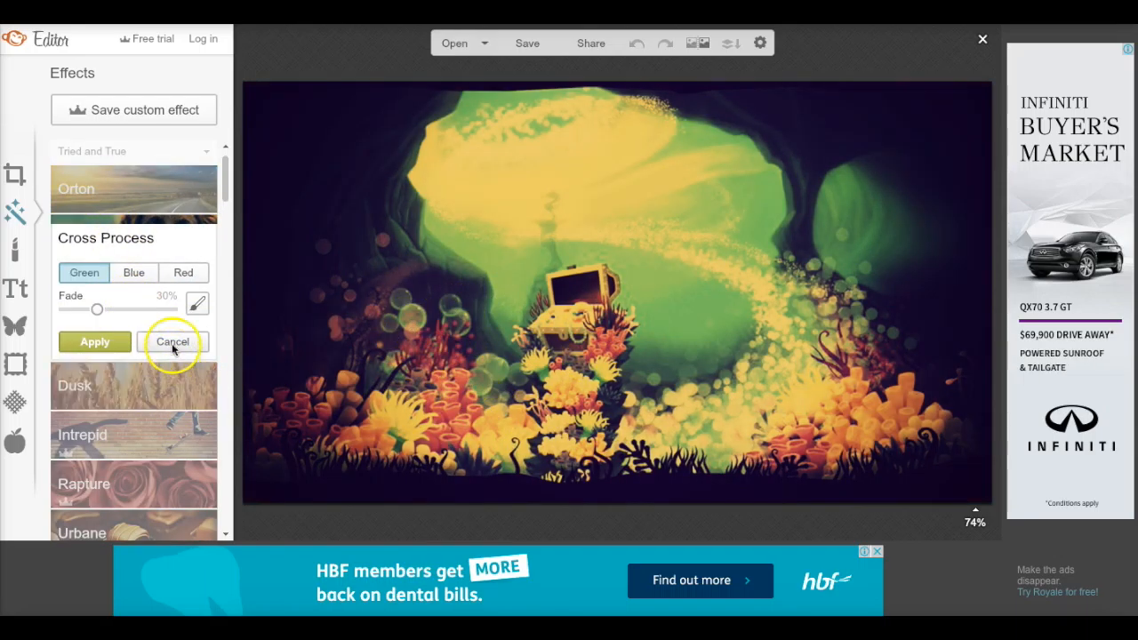
{"action": "left_click", "coordinate": [172, 342]}
- Choose the TikiIsland font from the fonts installed on the computer
{"action": "left_click", "coordinate": [27, 330]}
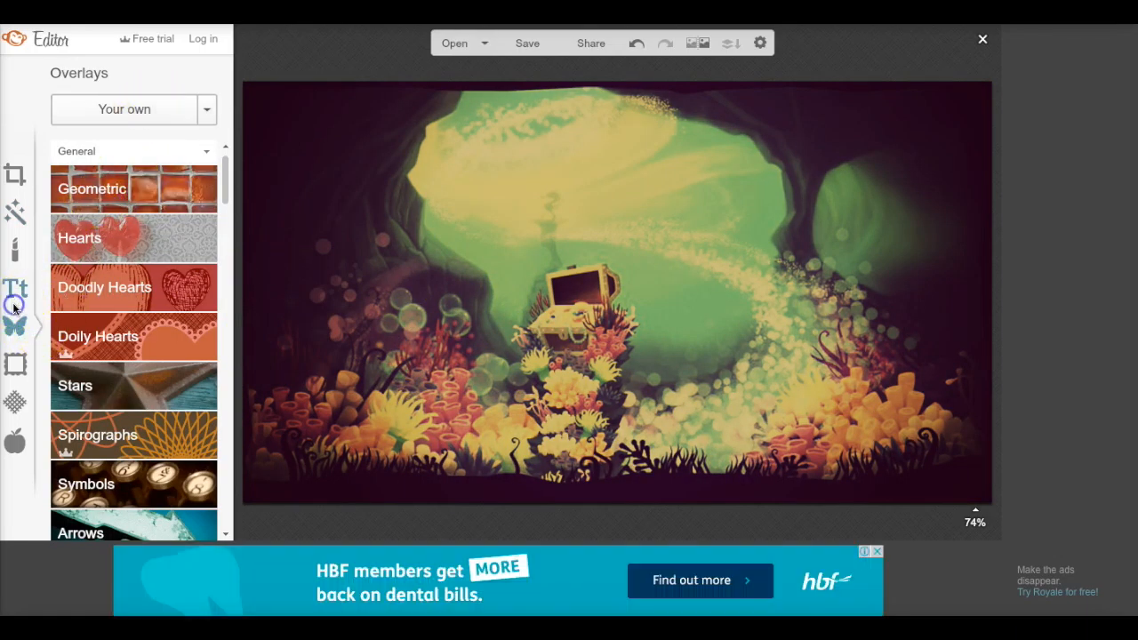
{"action": "left_click", "coordinate": [15, 294]}
{"action": "left_click", "coordinate": [169, 155]}
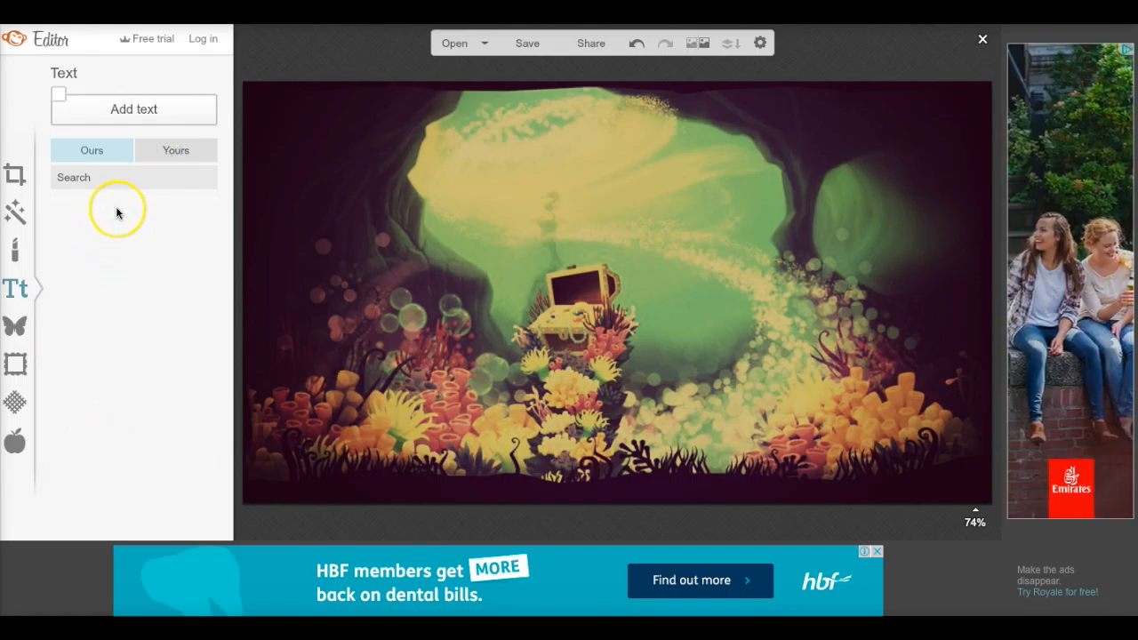
{"action": "left_click", "coordinate": [94, 260]}
{"action": "left_click", "coordinate": [94, 264]}
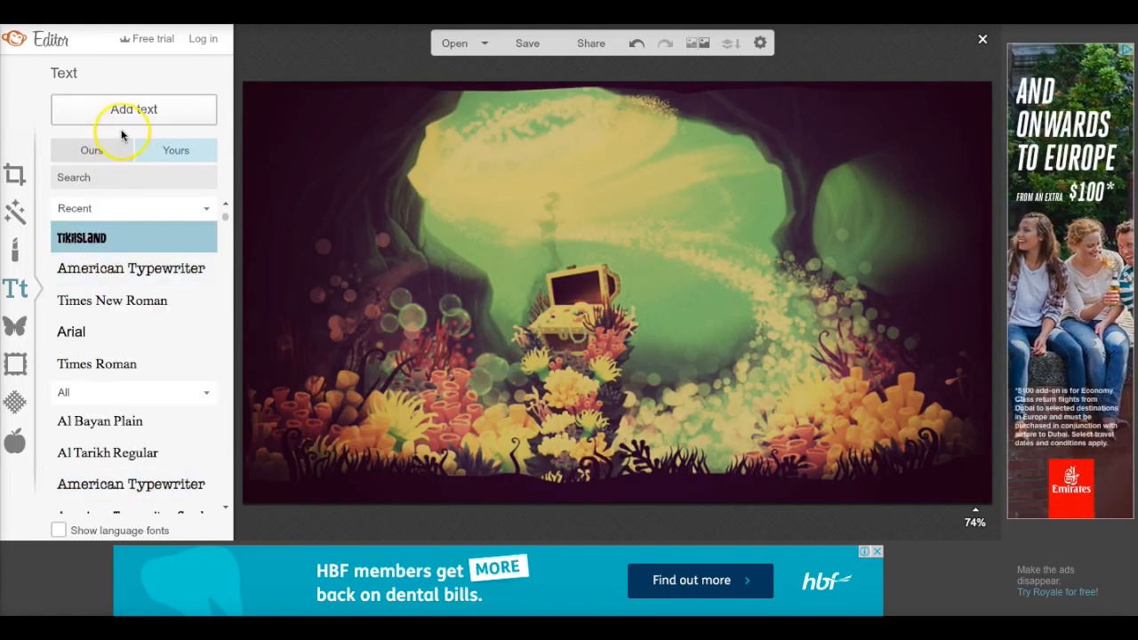
- Add a text box reading "AJ: THUMBNaiL Tutorial" to the picture
{"action": "left_click", "coordinate": [108, 113]}
{"action": "left_click", "coordinate": [587, 290]}
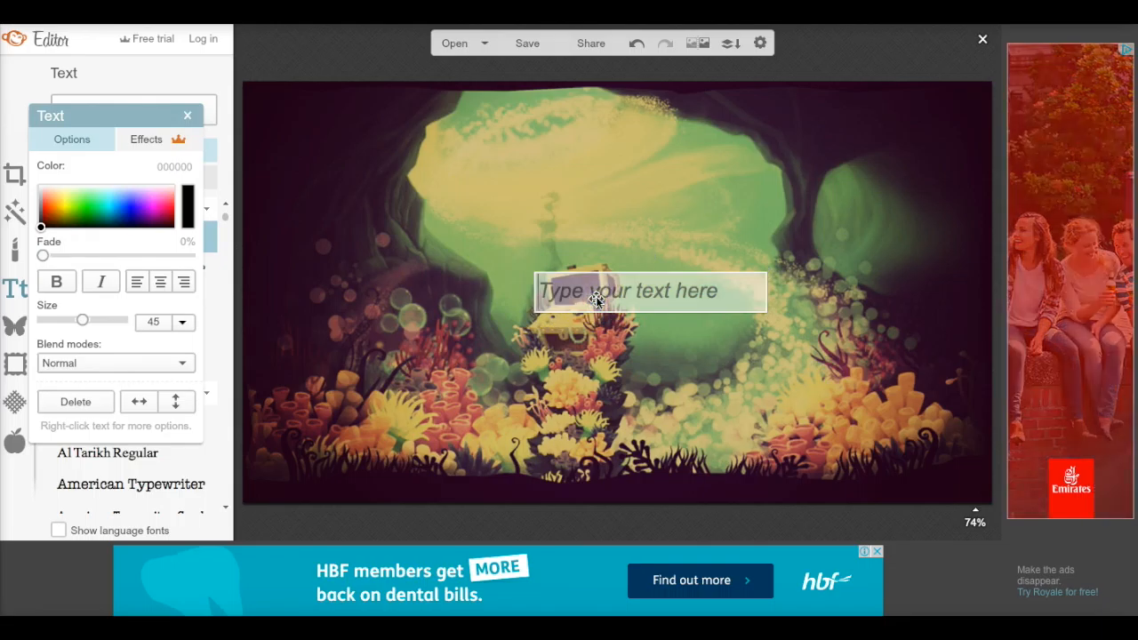
{"action": "type", "text": "AJ: TH"}
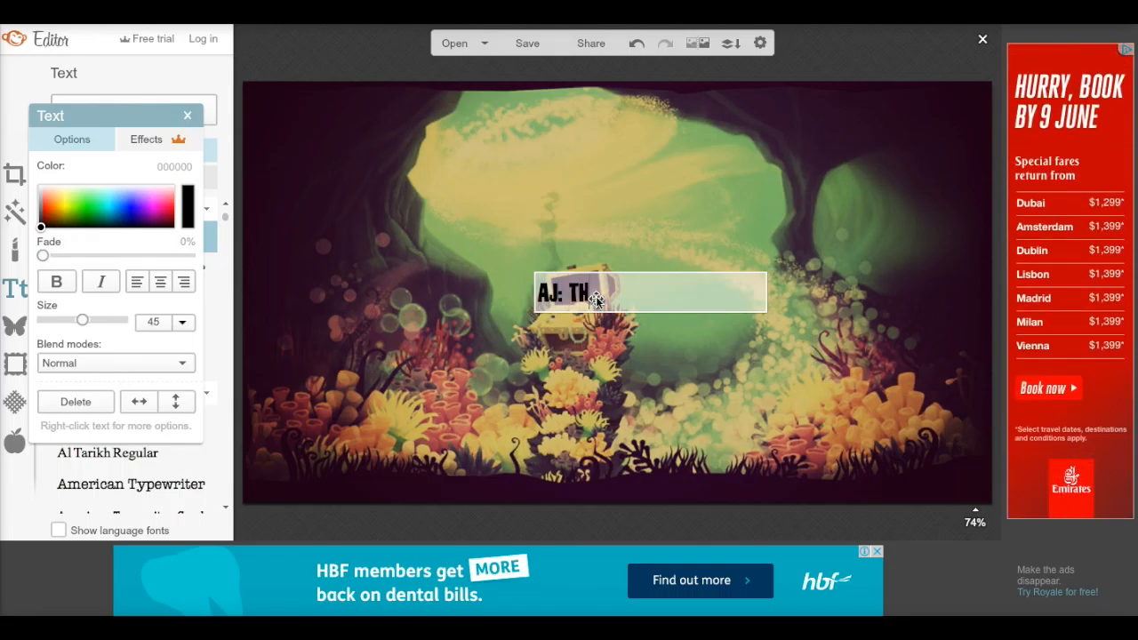
{"action": "type", "text": "UMBNail N"}
{"action": "key", "text": "BackSpace"}
{"action": "type", "text": "T"}
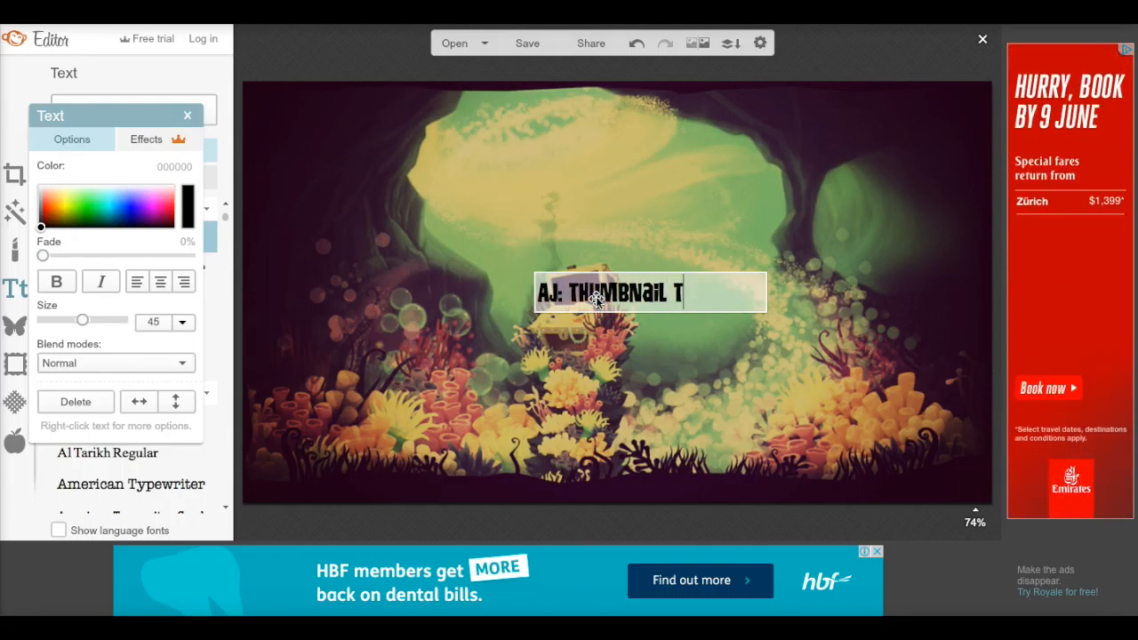
{"action": "type", "text": "utorial"}
{"action": "left_click", "coordinate": [703, 338]}
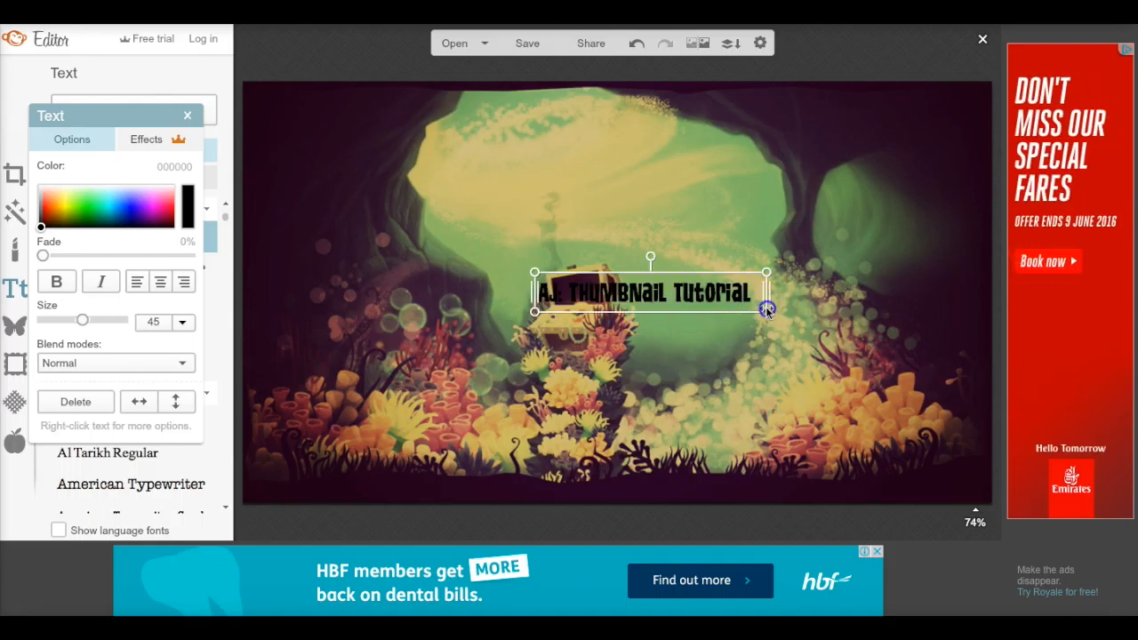
- Enlarge the title text and move it so it spans the upper edge of the picture
{"action": "left_click_drag", "start_coordinate": [769, 315], "coordinate": [1030, 400]}
{"action": "left_click_drag", "start_coordinate": [881, 324], "coordinate": [632, 156]}
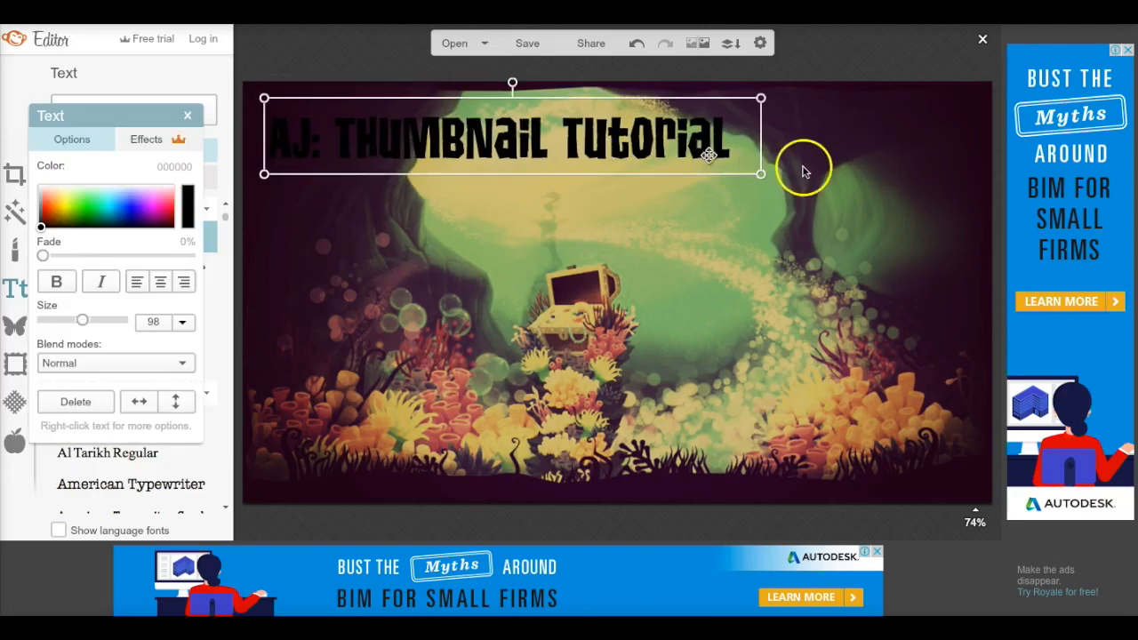
{"action": "left_click_drag", "start_coordinate": [761, 173], "coordinate": [1004, 241]}
{"action": "left_click", "coordinate": [790, 256]}
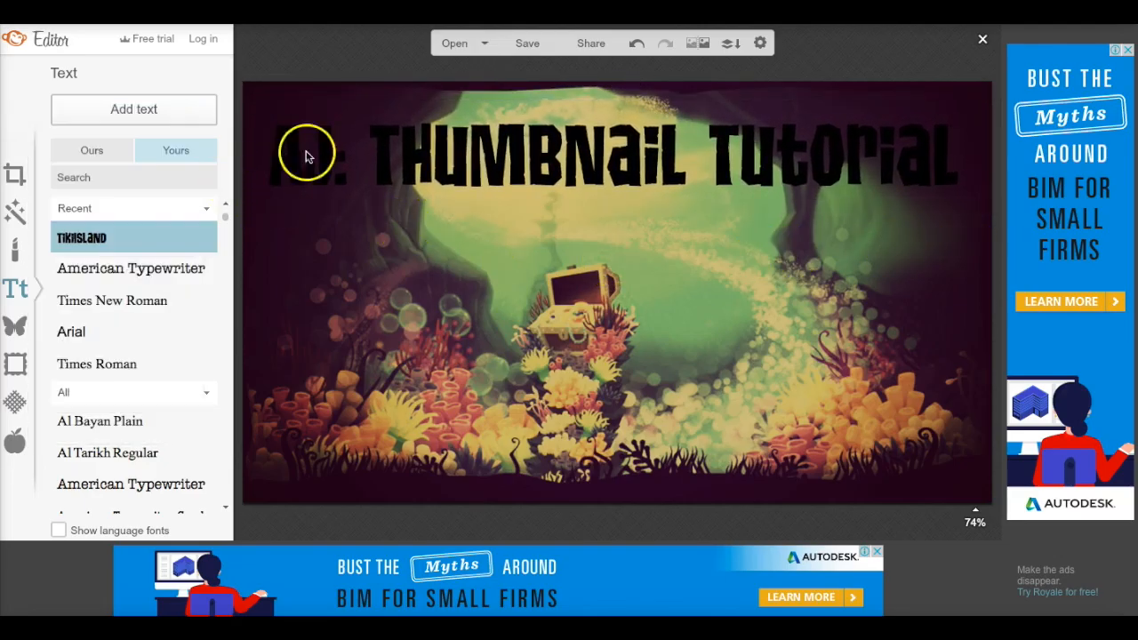
- Add a rounded rectangle geometric overlay and stretch it into a banner covering the title text
{"action": "left_click", "coordinate": [17, 326]}
{"action": "left_click", "coordinate": [103, 196]}
{"action": "left_click", "coordinate": [145, 229]}
{"action": "left_click_drag", "start_coordinate": [614, 235], "coordinate": [284, 192]}
{"action": "left_click_drag", "start_coordinate": [362, 138], "coordinate": [983, 102]}
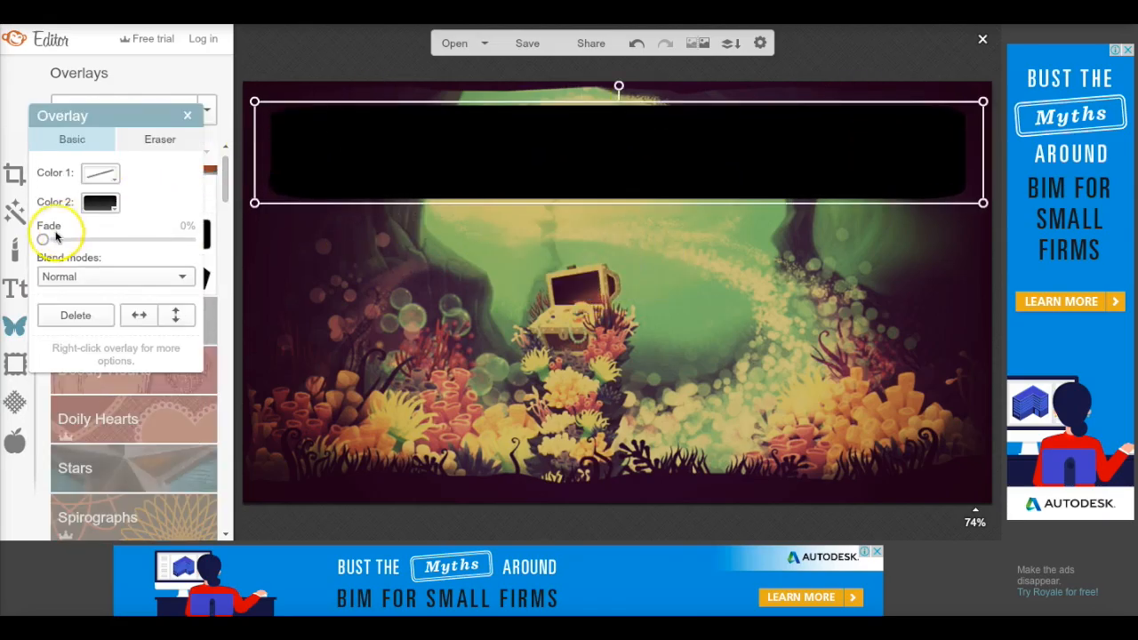
- Colour the rounded banner white, send it to the back behind the title, and widen it slightly
{"action": "left_click", "coordinate": [113, 208]}
{"action": "left_click", "coordinate": [94, 313]}
{"action": "right_click", "coordinate": [361, 145]}
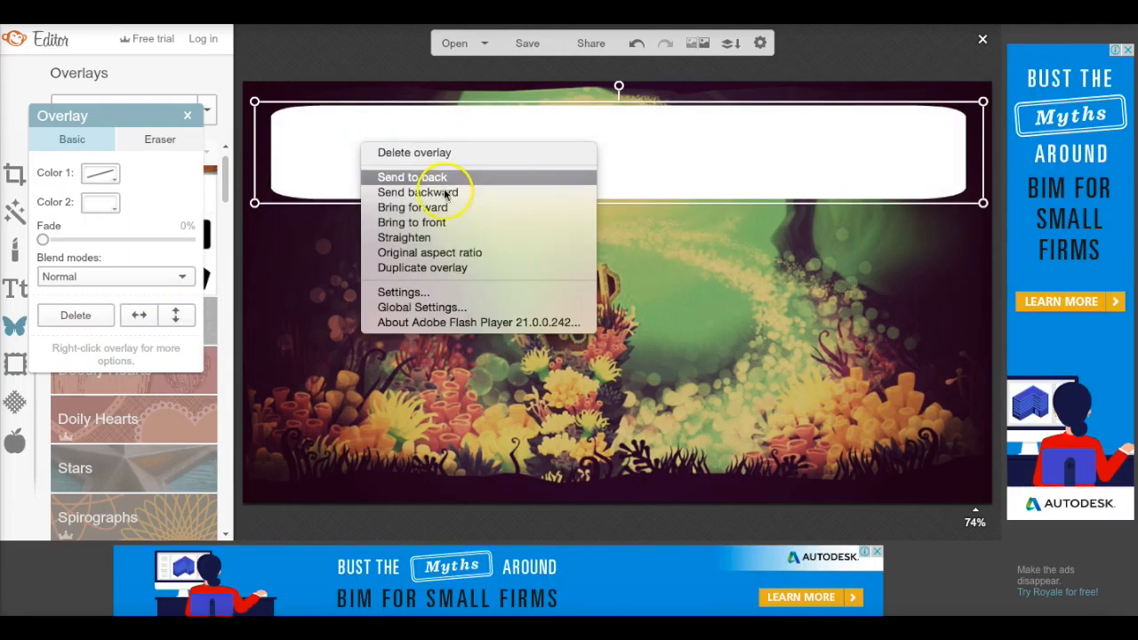
{"action": "left_click", "coordinate": [443, 178]}
{"action": "left_click_drag", "start_coordinate": [254, 207], "coordinate": [247, 208]}
{"action": "left_click", "coordinate": [570, 377]}
- Add the animal group image 8URvaxP.png as an overlay and enlarge it in the lower left of the picture
{"action": "left_click", "coordinate": [73, 115]}
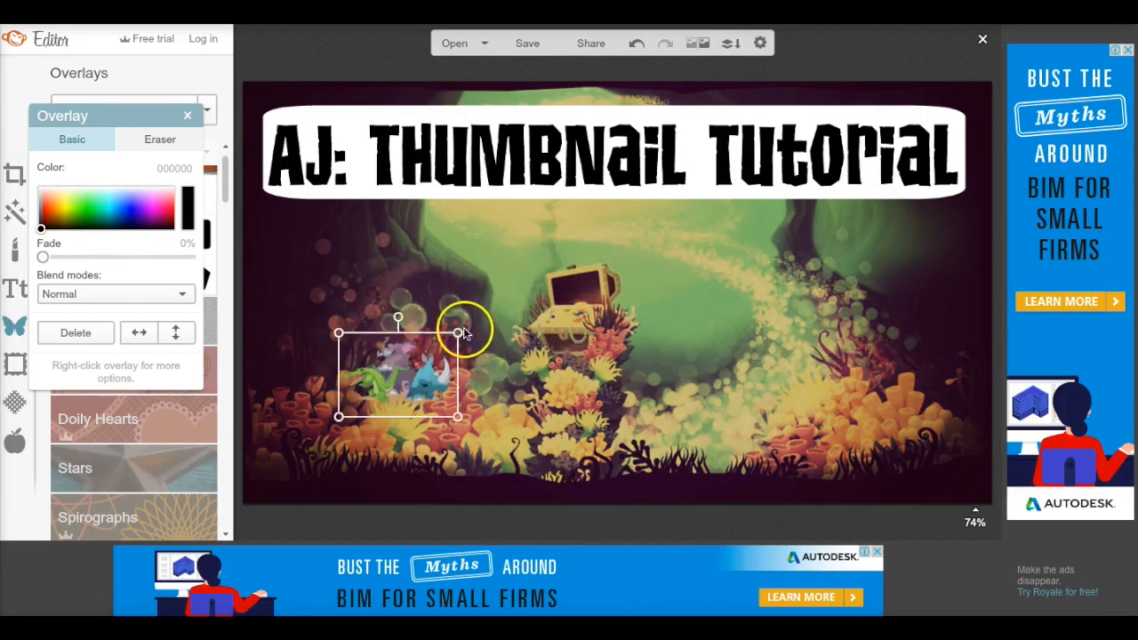
{"action": "left_click_drag", "start_coordinate": [463, 326], "coordinate": [544, 257]}
{"action": "left_click_drag", "start_coordinate": [586, 222], "coordinate": [649, 175]}
{"action": "left_click_drag", "start_coordinate": [521, 313], "coordinate": [476, 339]}
- Add 84.PNG as an overlay in the lower right of the picture and fine-tune the placement of the animal group
{"action": "left_click", "coordinate": [137, 100]}
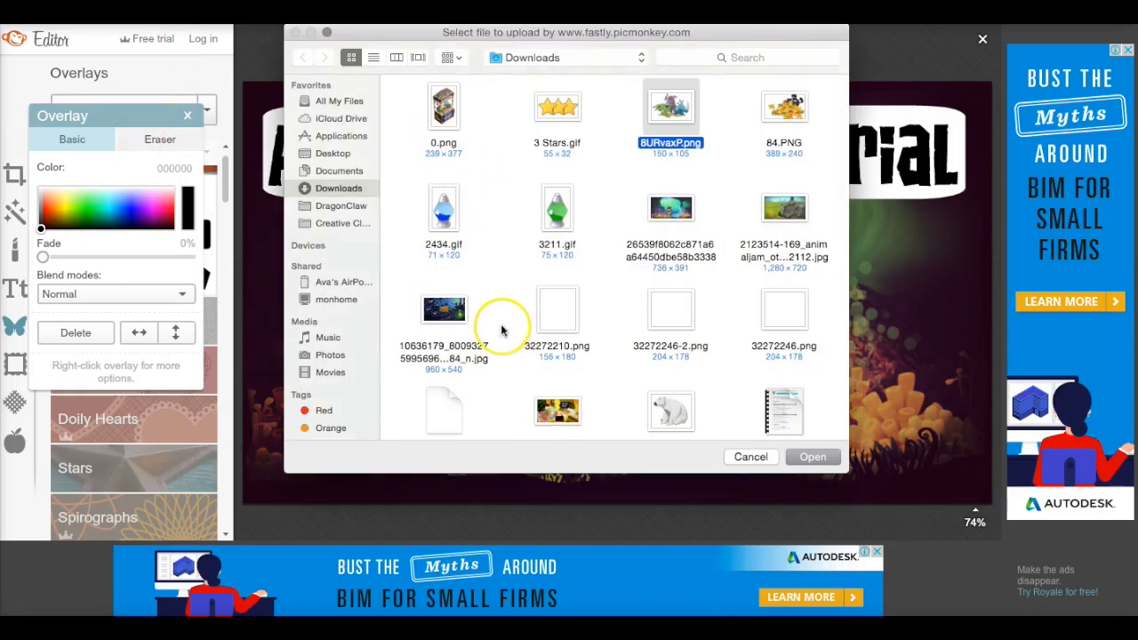
{"action": "double_click", "coordinate": [779, 116]}
{"action": "left_click_drag", "start_coordinate": [677, 298], "coordinate": [841, 331]}
{"action": "left_click", "coordinate": [692, 187]}
{"action": "left_click", "coordinate": [415, 370]}
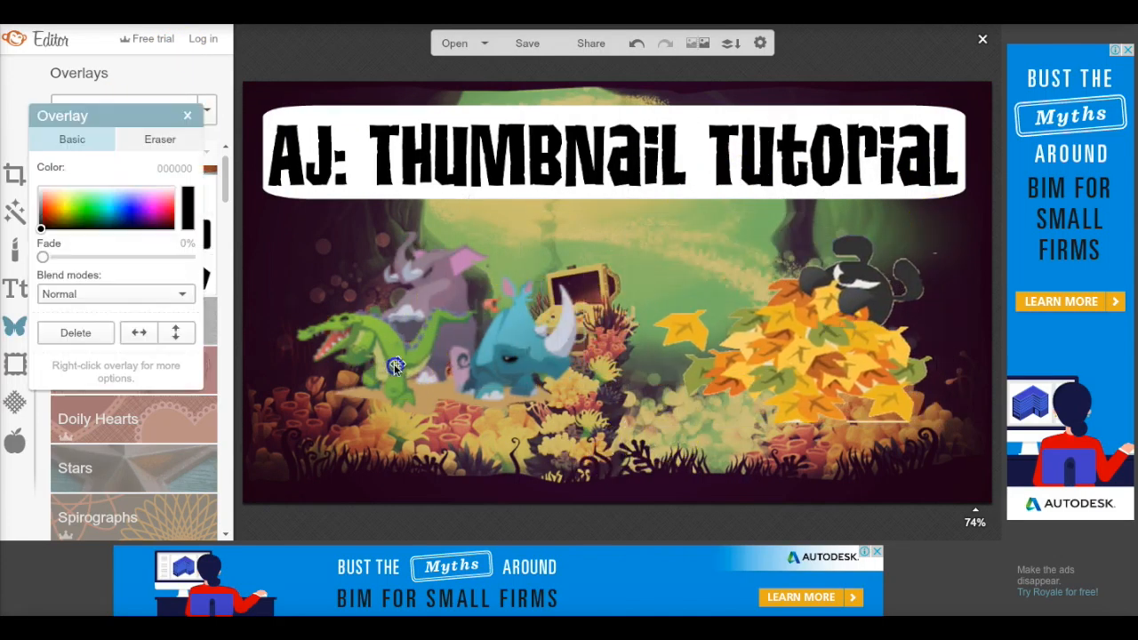
{"action": "left_click", "coordinate": [639, 237]}
- Merge all layers and apply the green Cross Process effect repeatedly to the combined thumbnail
{"action": "left_click", "coordinate": [714, 42]}
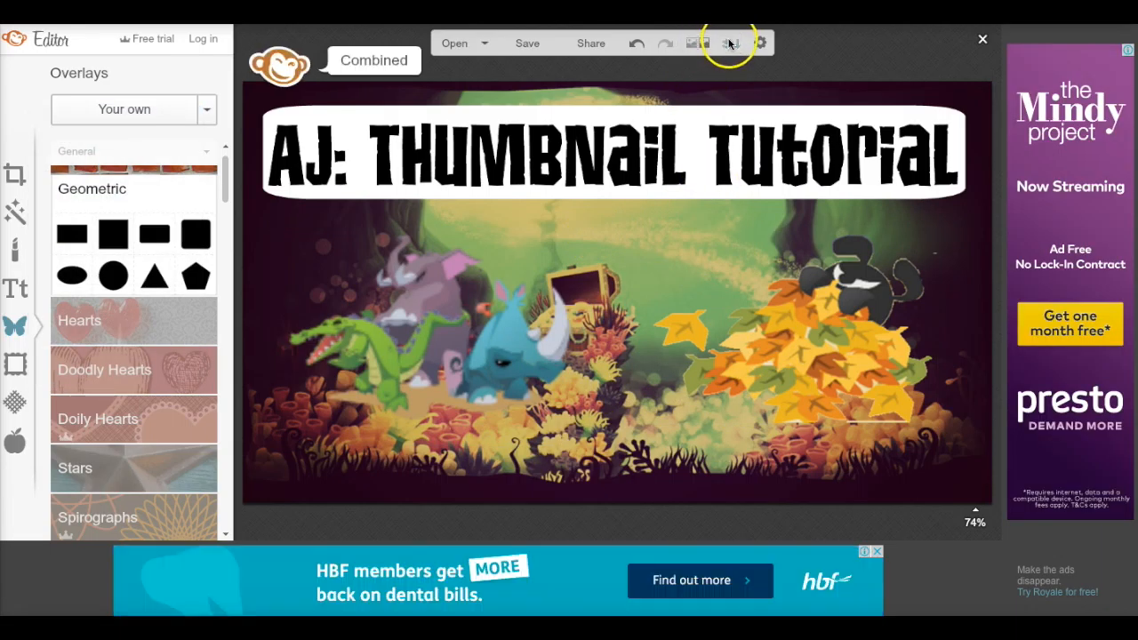
{"action": "left_click", "coordinate": [16, 211]}
{"action": "left_click", "coordinate": [107, 237]}
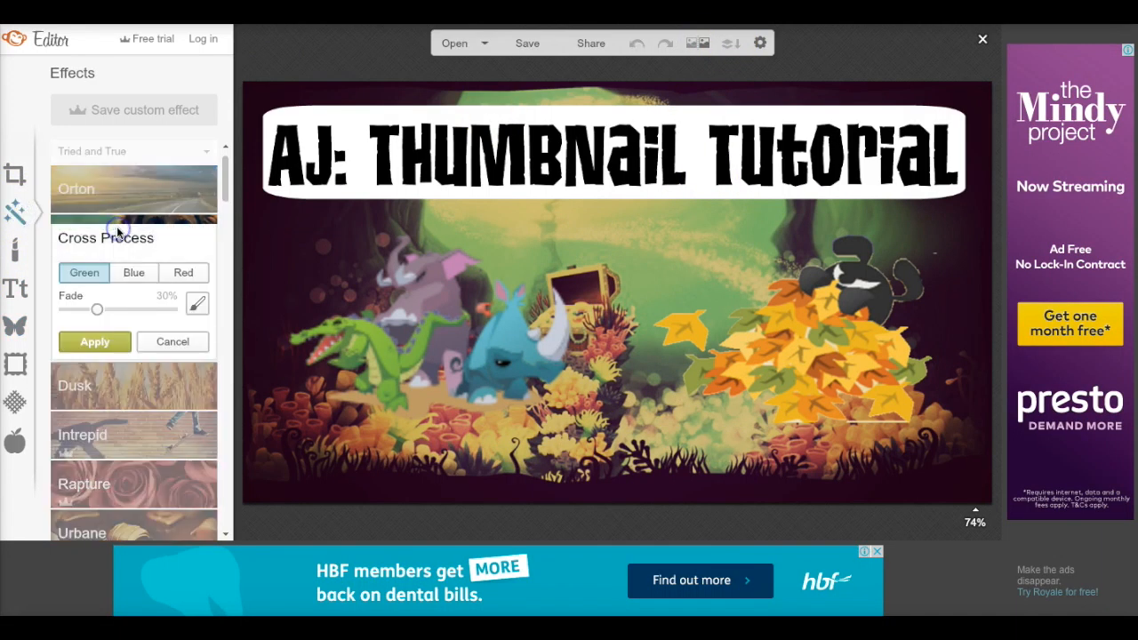
{"action": "left_click", "coordinate": [89, 340]}
{"action": "left_click", "coordinate": [95, 310]}
{"action": "left_click", "coordinate": [97, 342]}
{"action": "left_click", "coordinate": [119, 234]}
{"action": "left_click", "coordinate": [95, 341]}
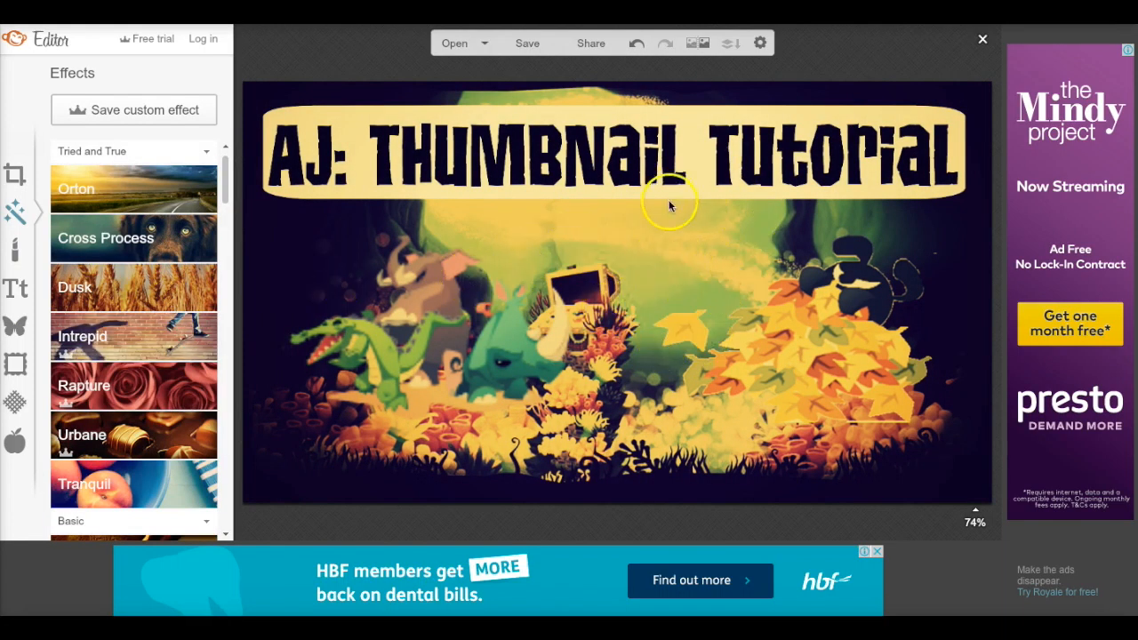
- Save the thumbnail to iCloud Drive as thumbnailhi3riuhihurhiu.jpg in Pierce quality
{"action": "left_click", "coordinate": [534, 43]}
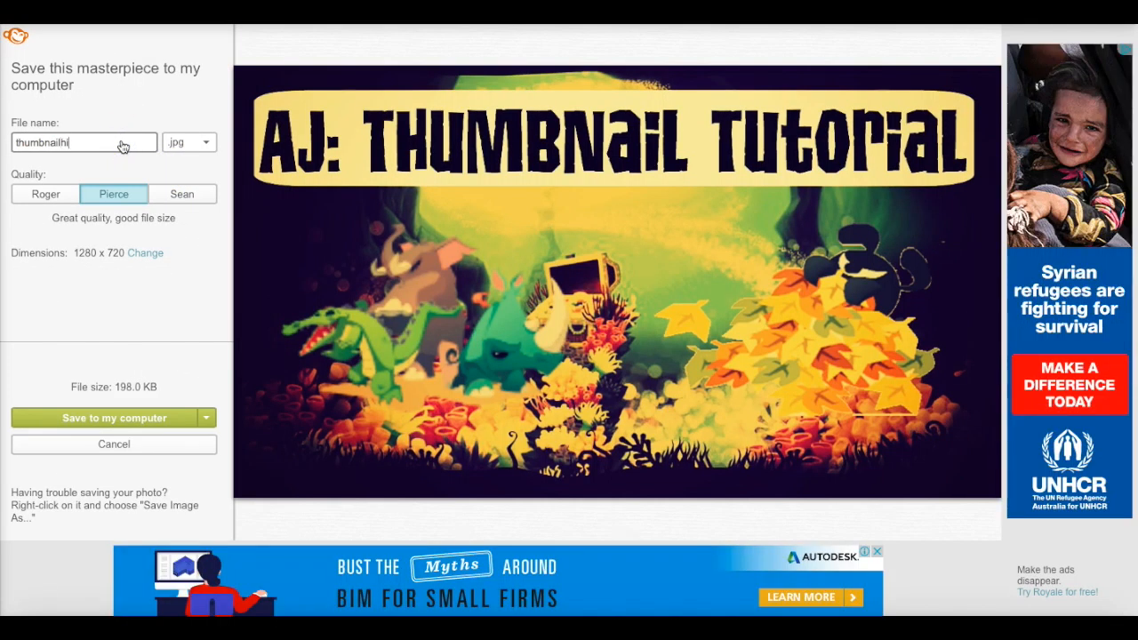
{"action": "left_click", "coordinate": [64, 418]}
{"action": "left_click", "coordinate": [607, 189]}
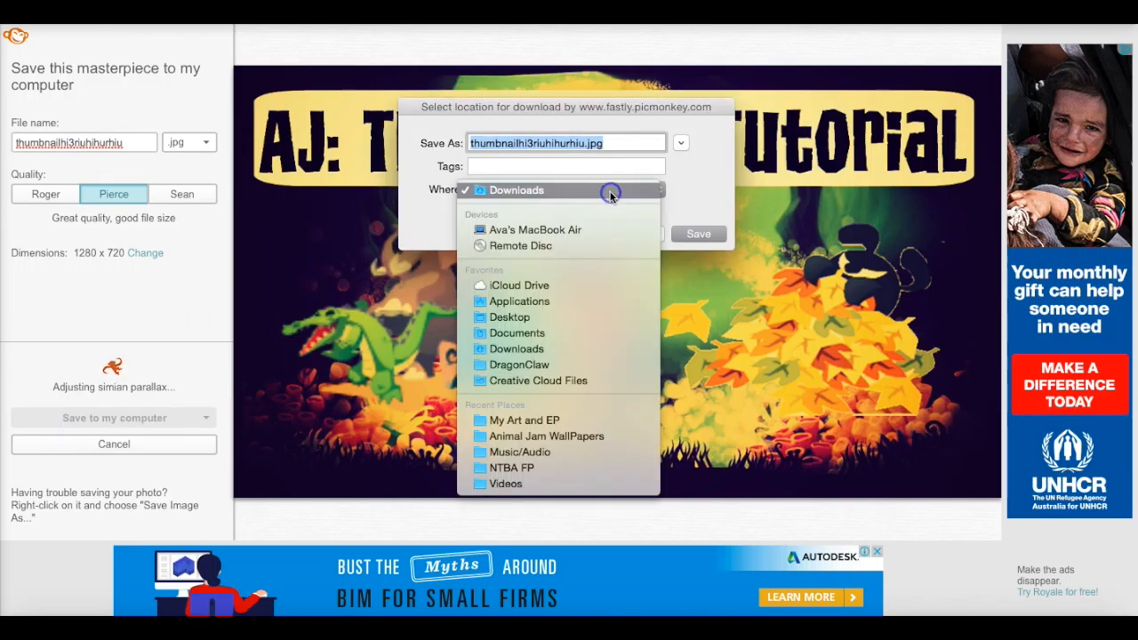
{"action": "left_click", "coordinate": [569, 283]}
{"action": "left_click", "coordinate": [708, 233]}
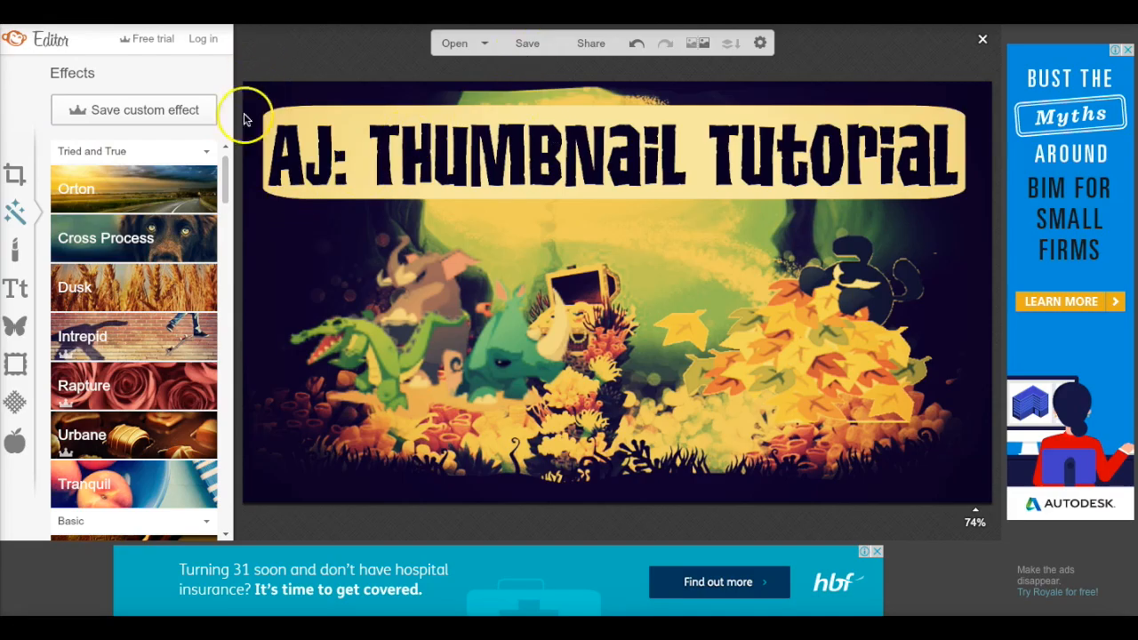
- Change the canvas color to a darkened medium blue and apply it
{"action": "left_click", "coordinate": [14, 175]}
{"action": "left_click", "coordinate": [102, 213]}
{"action": "left_click", "coordinate": [131, 282]}
{"action": "left_click_drag", "start_coordinate": [132, 283], "coordinate": [78, 285]}
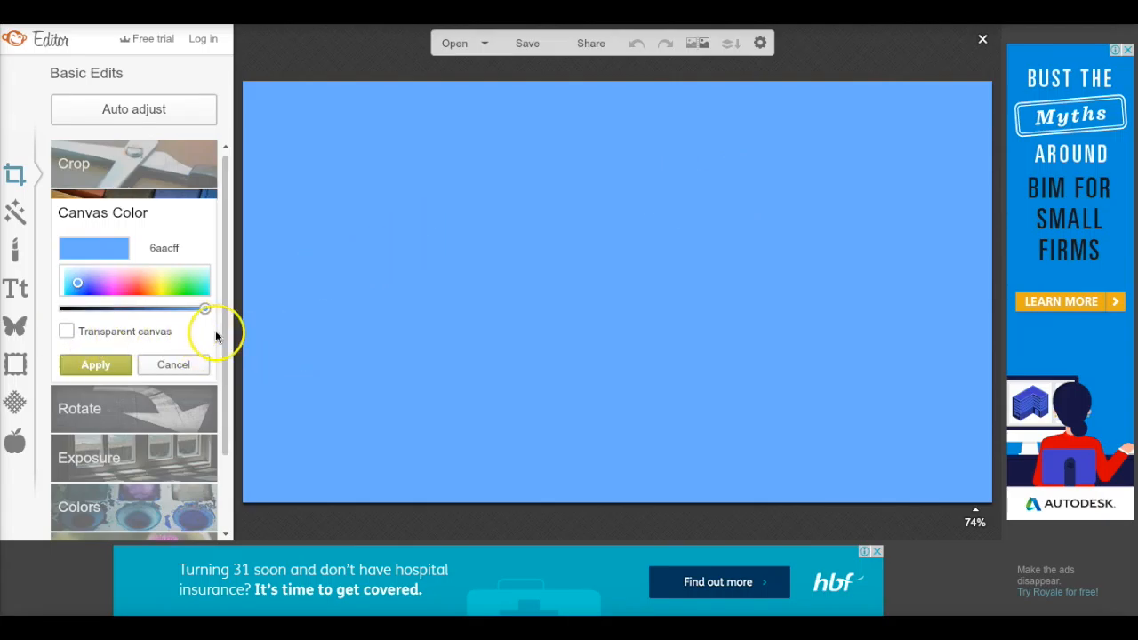
{"action": "left_click_drag", "start_coordinate": [205, 309], "coordinate": [160, 311]}
{"action": "left_click", "coordinate": [82, 369]}
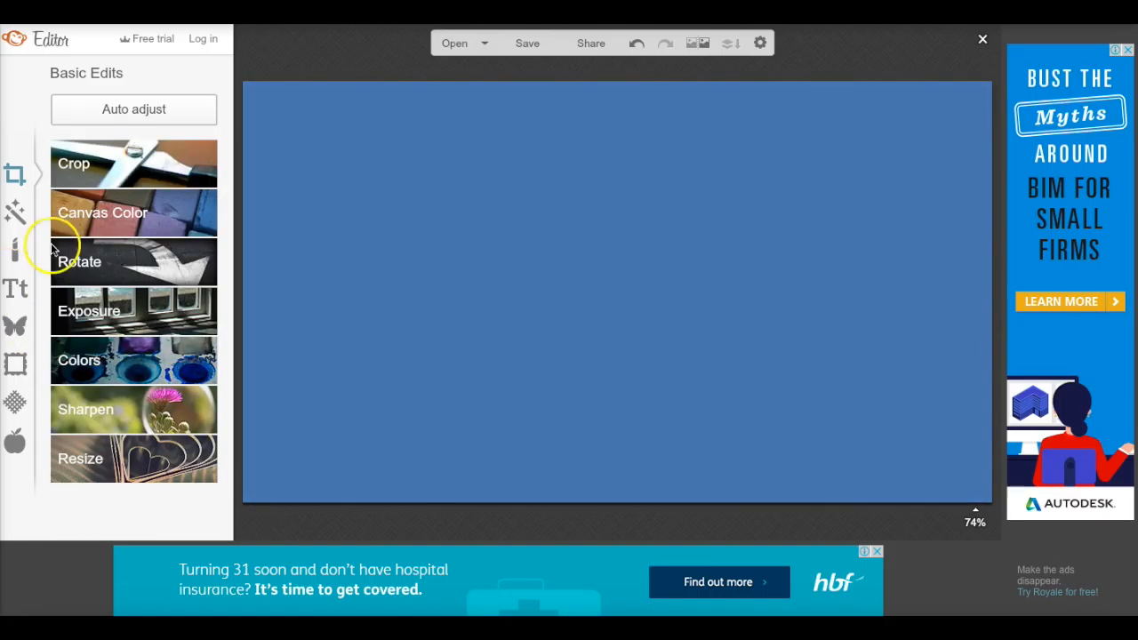
- Add the ring-of-stars overlay from the Postal set to the blue canvas
{"action": "left_click", "coordinate": [15, 213]}
{"action": "left_click", "coordinate": [19, 329]}
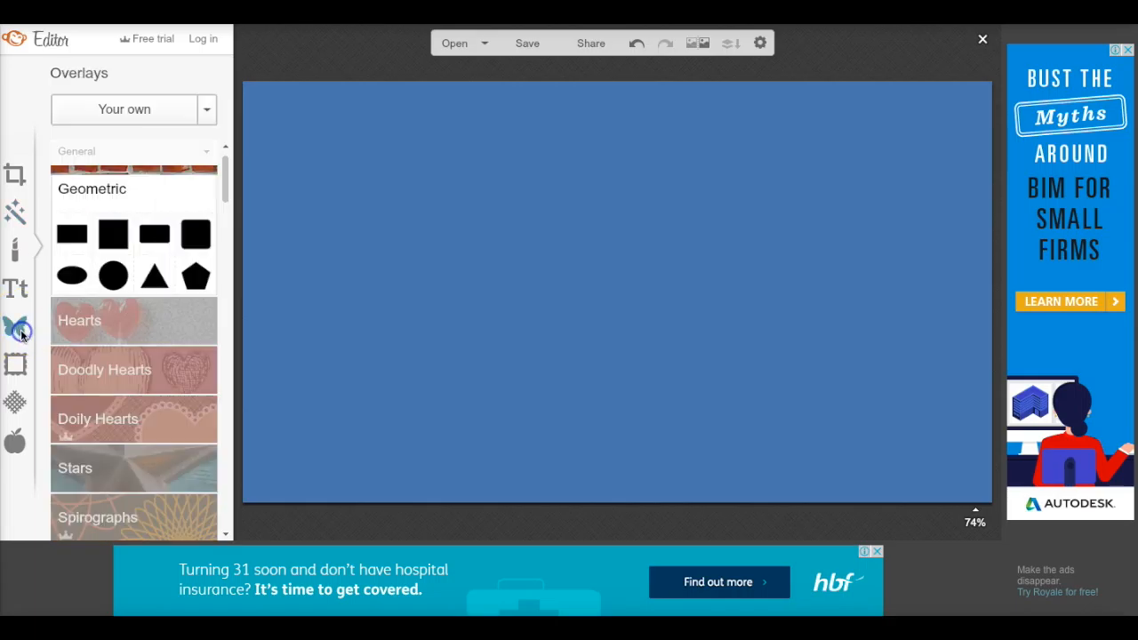
{"action": "left_click_drag", "start_coordinate": [225, 178], "coordinate": [221, 309]}
{"action": "scroll", "coordinate": [214, 313], "scroll_direction": "down", "scroll_amount": 3}
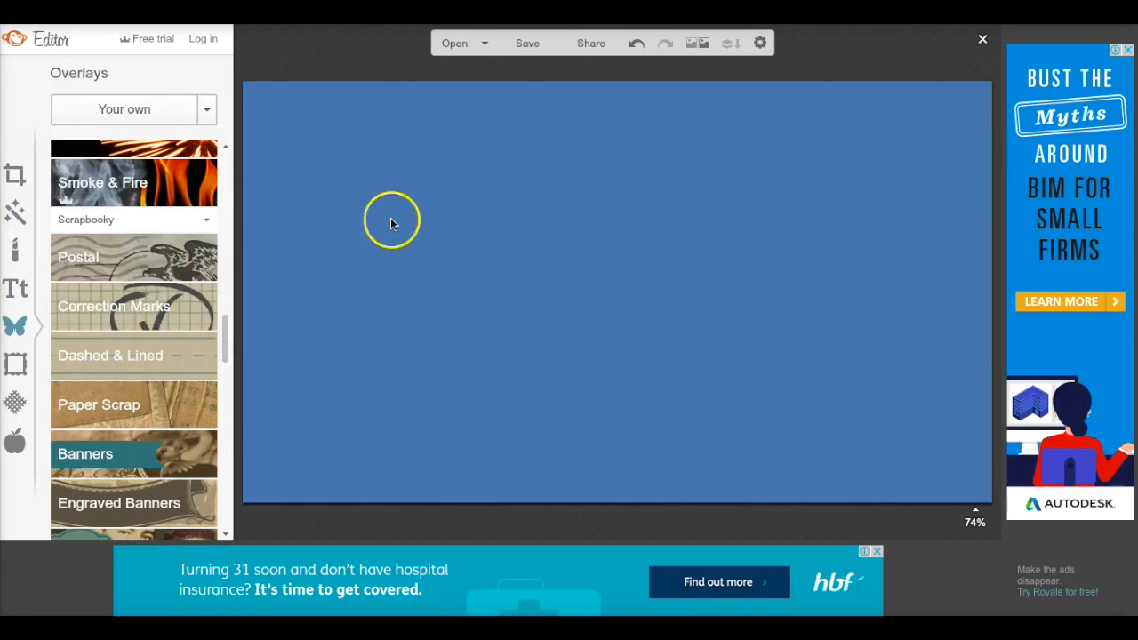
{"action": "left_click", "coordinate": [170, 257]}
{"action": "left_click_drag", "start_coordinate": [229, 329], "coordinate": [220, 348]}
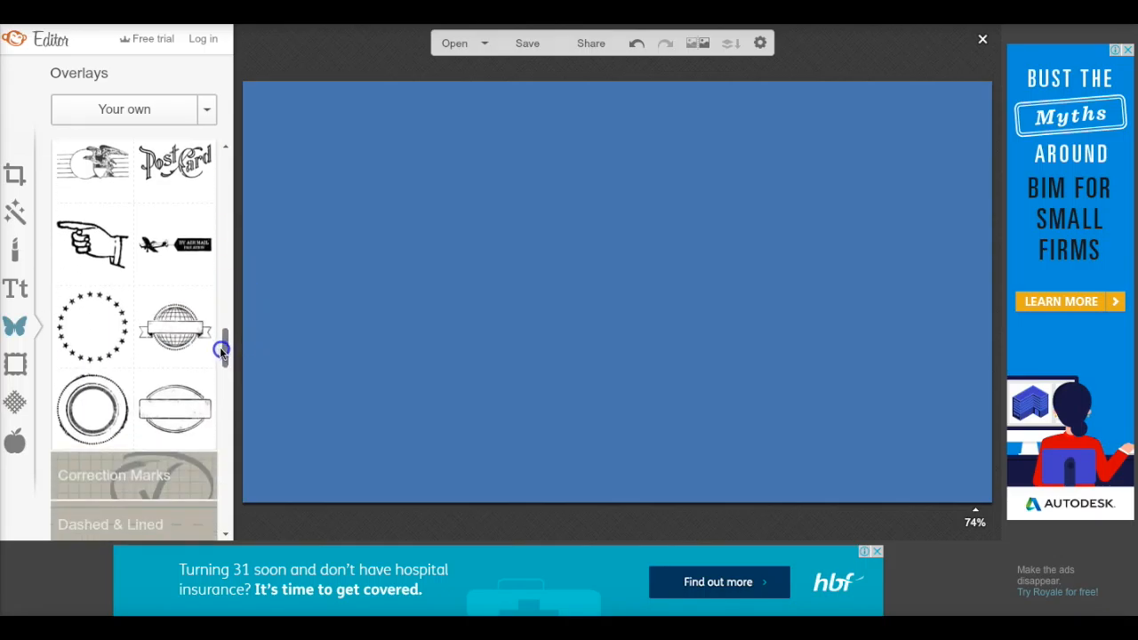
{"action": "left_click", "coordinate": [113, 329]}
- Enlarge the star ring to nearly the full canvas height and place it around the middle
{"action": "left_click_drag", "start_coordinate": [602, 331], "coordinate": [353, 484]}
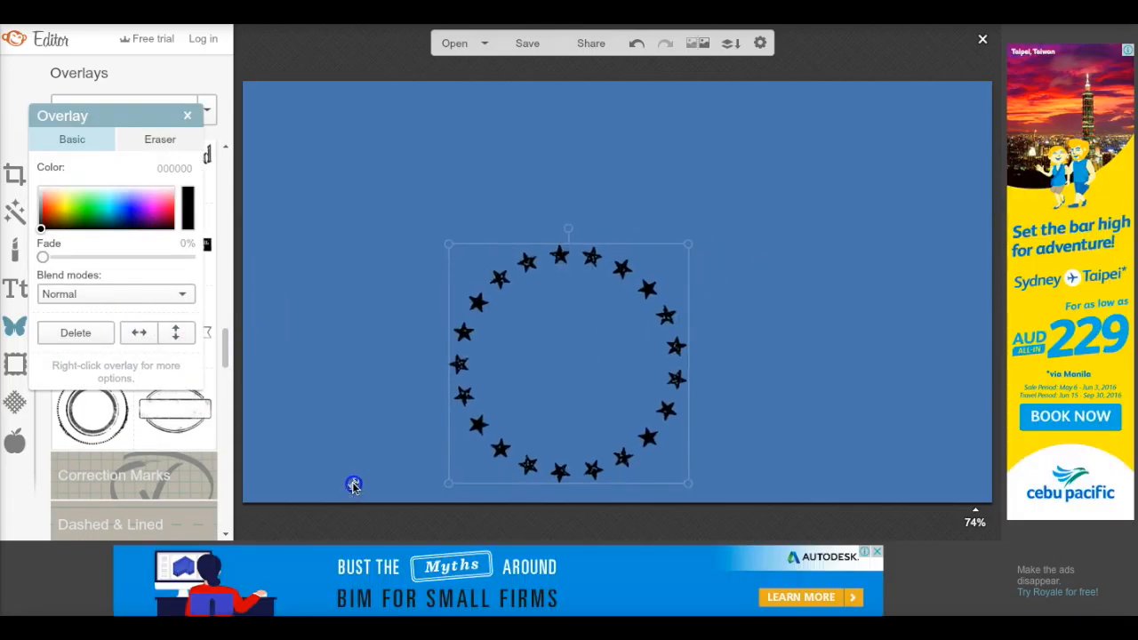
{"action": "left_click_drag", "start_coordinate": [579, 293], "coordinate": [576, 170]}
{"action": "left_click_drag", "start_coordinate": [694, 370], "coordinate": [922, 483]}
{"action": "left_click_drag", "start_coordinate": [747, 282], "coordinate": [696, 243]}
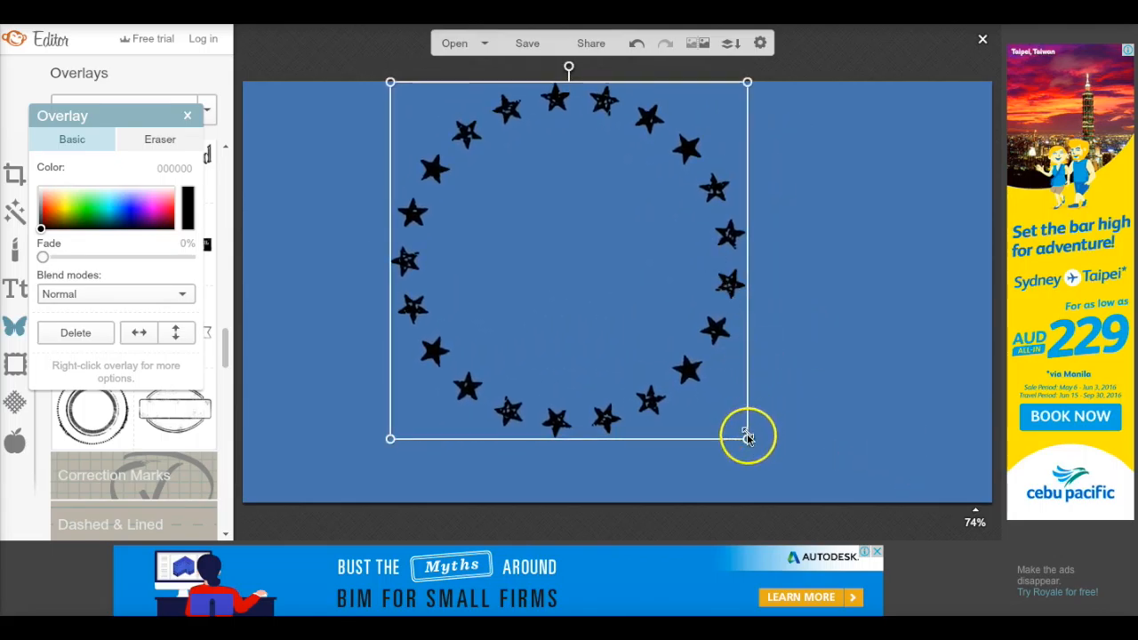
{"action": "left_click_drag", "start_coordinate": [748, 436], "coordinate": [814, 486]}
{"action": "left_click", "coordinate": [825, 236]}
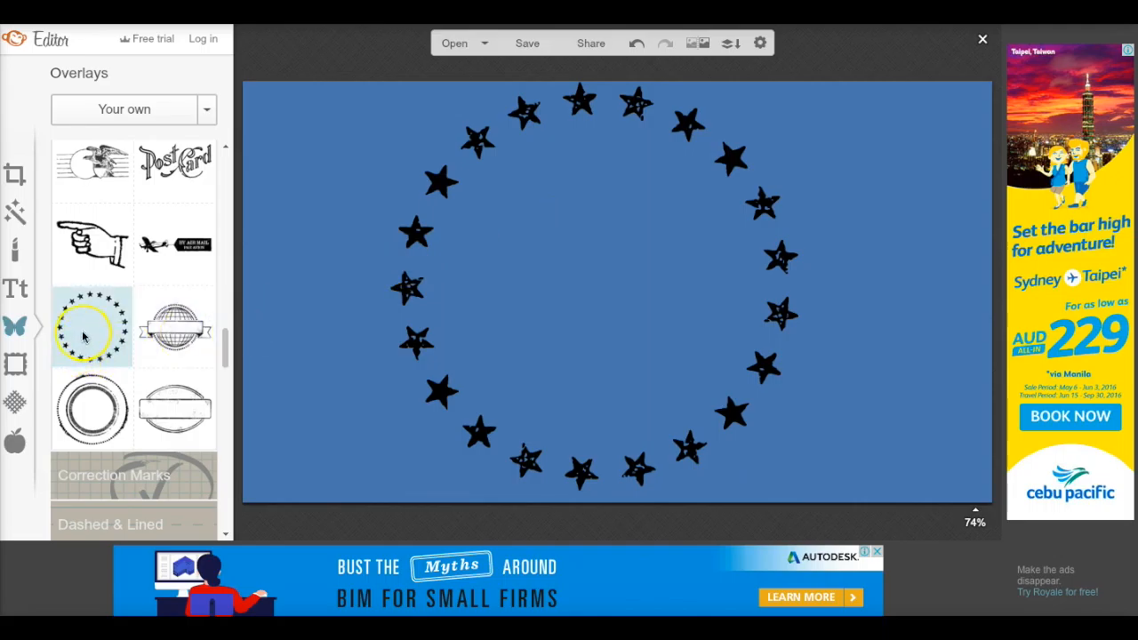
- Add a second, smaller star ring overlay and center it inside the large ring
{"action": "left_click", "coordinate": [82, 336]}
{"action": "left_click_drag", "start_coordinate": [580, 233], "coordinate": [854, 432]}
{"action": "left_click_drag", "start_coordinate": [718, 300], "coordinate": [668, 294]}
{"action": "left_click", "coordinate": [893, 267]}
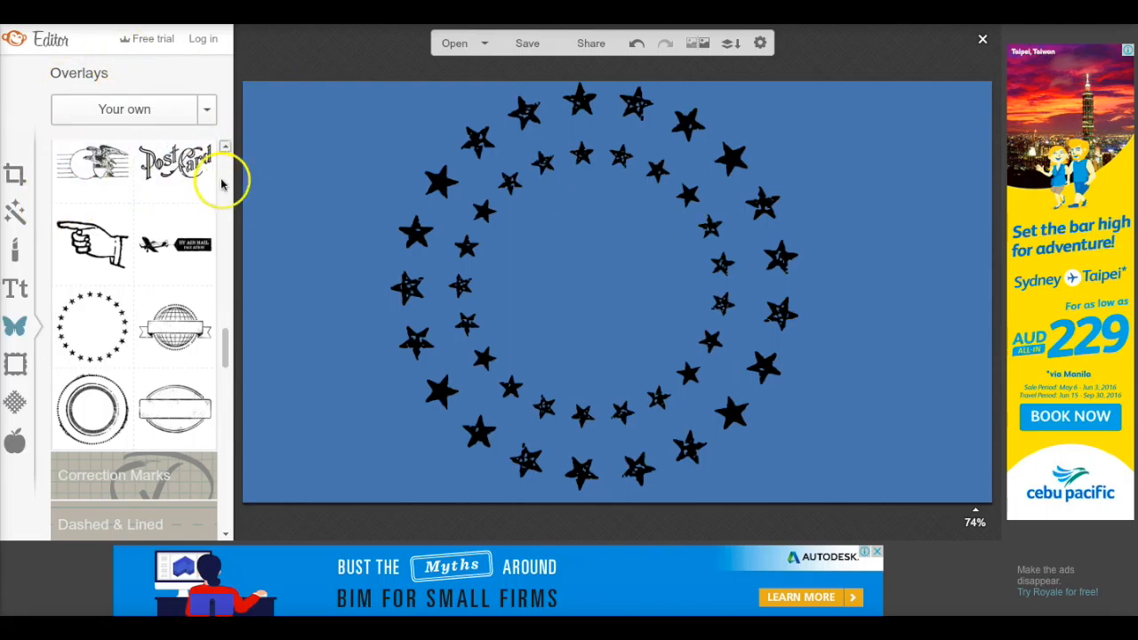
{"action": "left_click_drag", "start_coordinate": [224, 343], "coordinate": [210, 256]}
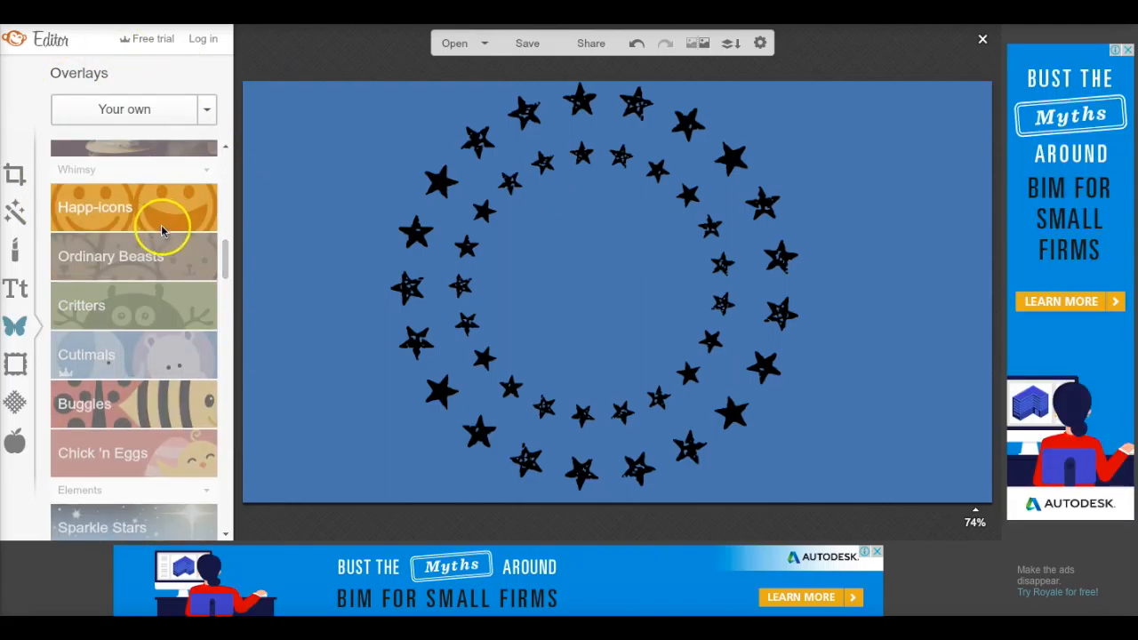
{"action": "left_click", "coordinate": [130, 273]}
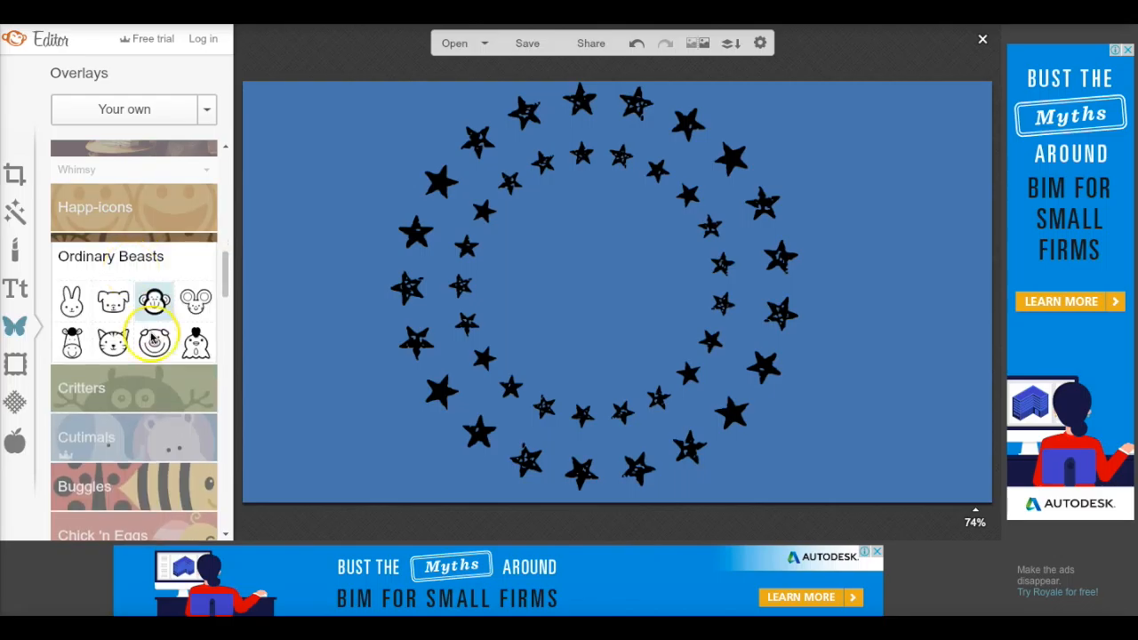
{"action": "left_click", "coordinate": [147, 385]}
{"action": "left_click_drag", "start_coordinate": [225, 265], "coordinate": [219, 330]}
{"action": "left_click", "coordinate": [186, 424]}
{"action": "left_click", "coordinate": [181, 211]}
{"action": "left_click", "coordinate": [170, 298]}
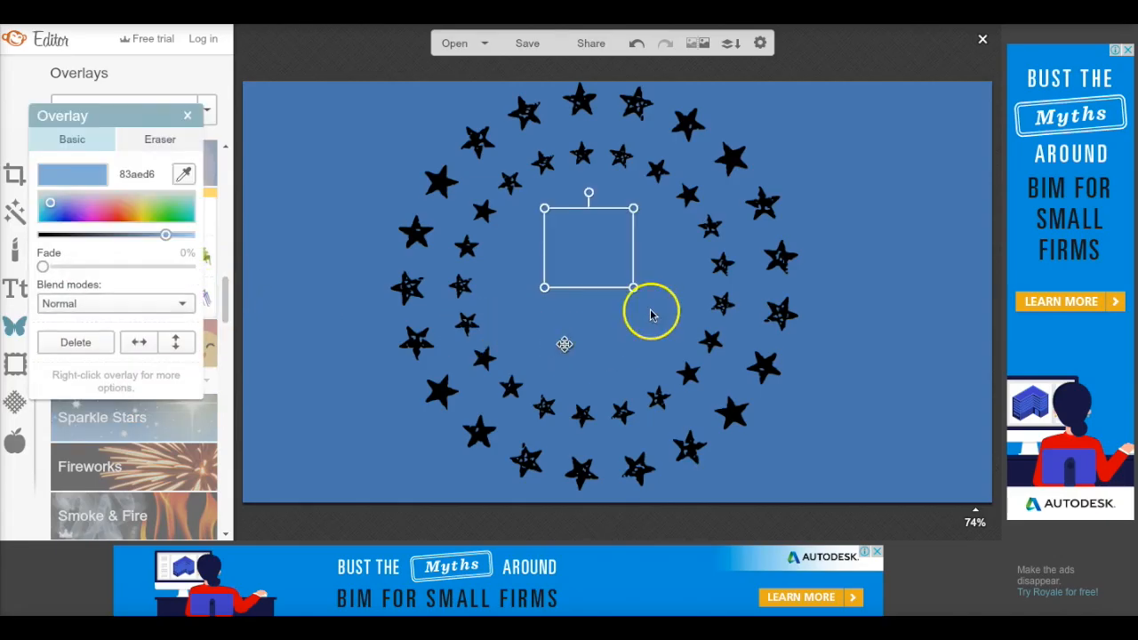
{"action": "right_click", "coordinate": [594, 263]}
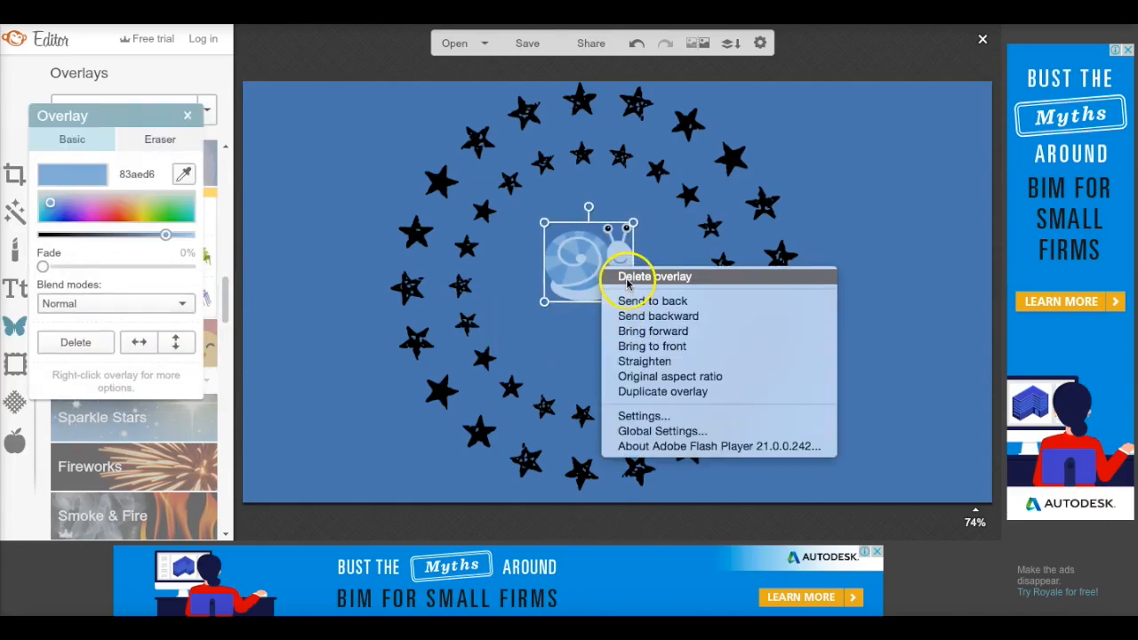
{"action": "left_click", "coordinate": [629, 276]}
- Add the animal character with the green beanie from the iPhoto library as an own overlay
{"action": "left_click_drag", "start_coordinate": [222, 296], "coordinate": [223, 180]}
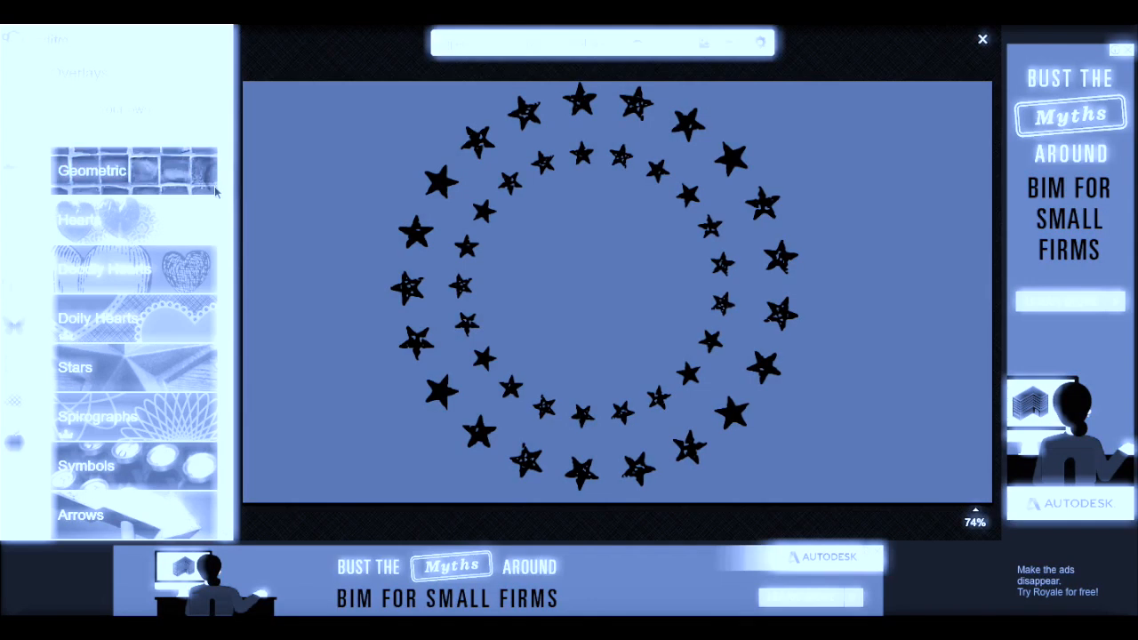
{"action": "left_click", "coordinate": [175, 106]}
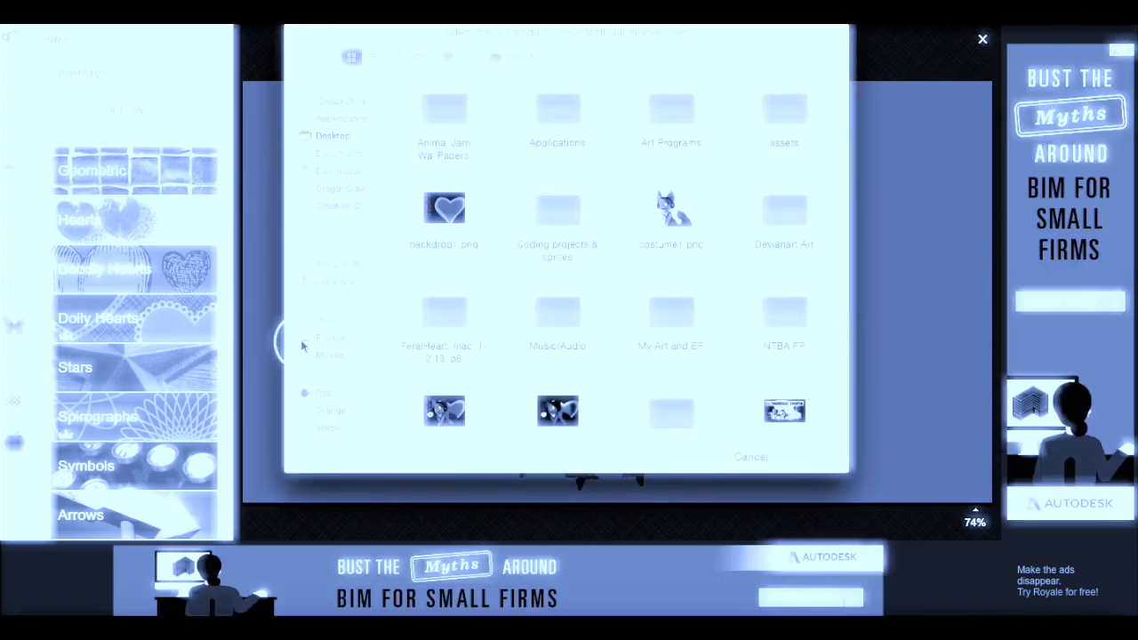
{"action": "left_click", "coordinate": [307, 339]}
{"action": "scroll", "coordinate": [471, 359], "scroll_direction": "down", "scroll_amount": 10}
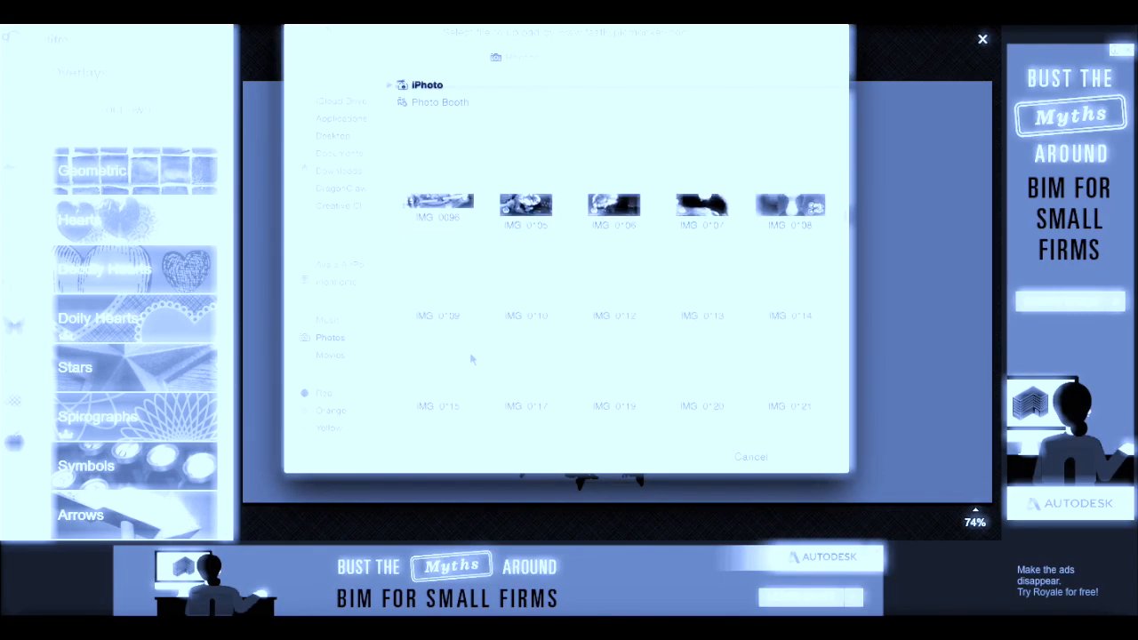
{"action": "scroll", "coordinate": [471, 358], "scroll_direction": "down", "scroll_amount": 5}
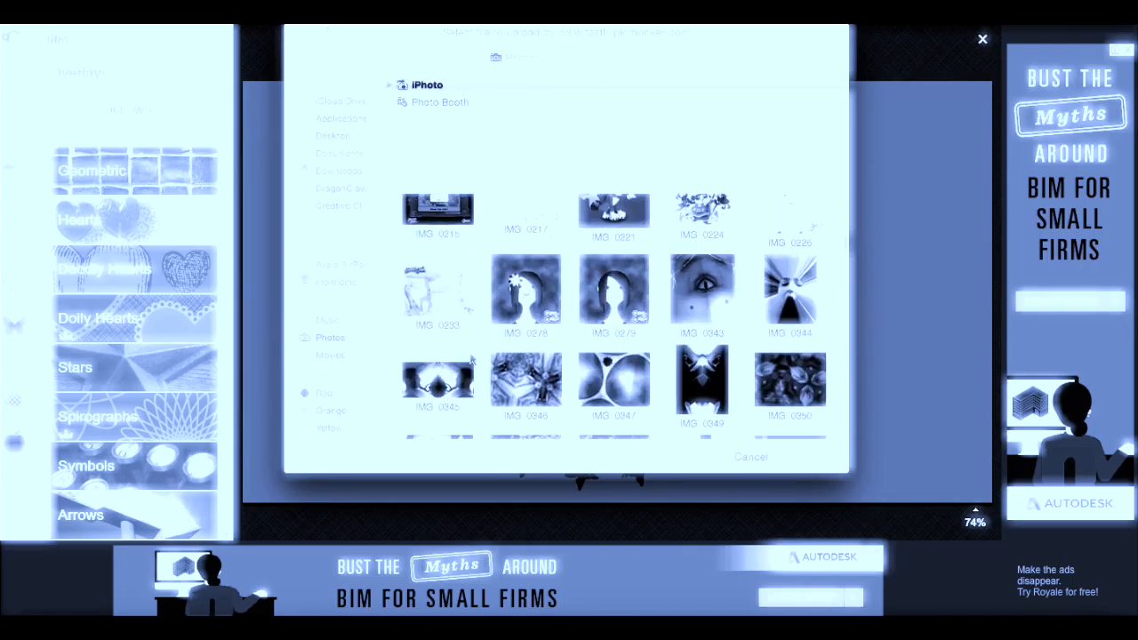
{"action": "scroll", "coordinate": [471, 358], "scroll_direction": "down", "scroll_amount": 5}
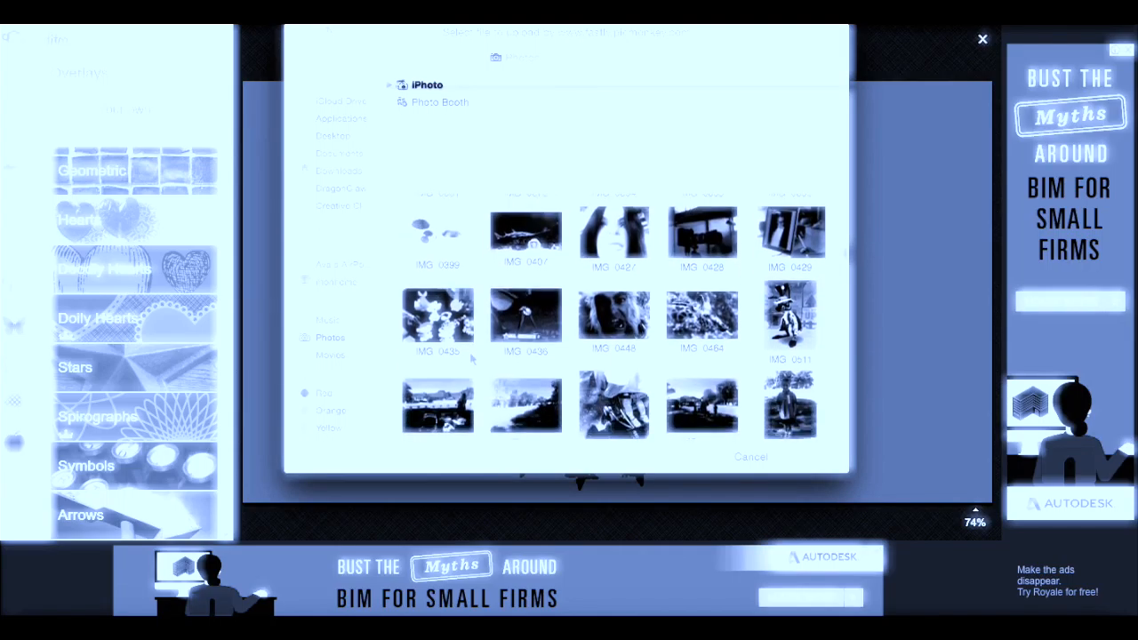
{"action": "scroll", "coordinate": [471, 358], "scroll_direction": "down", "scroll_amount": 8}
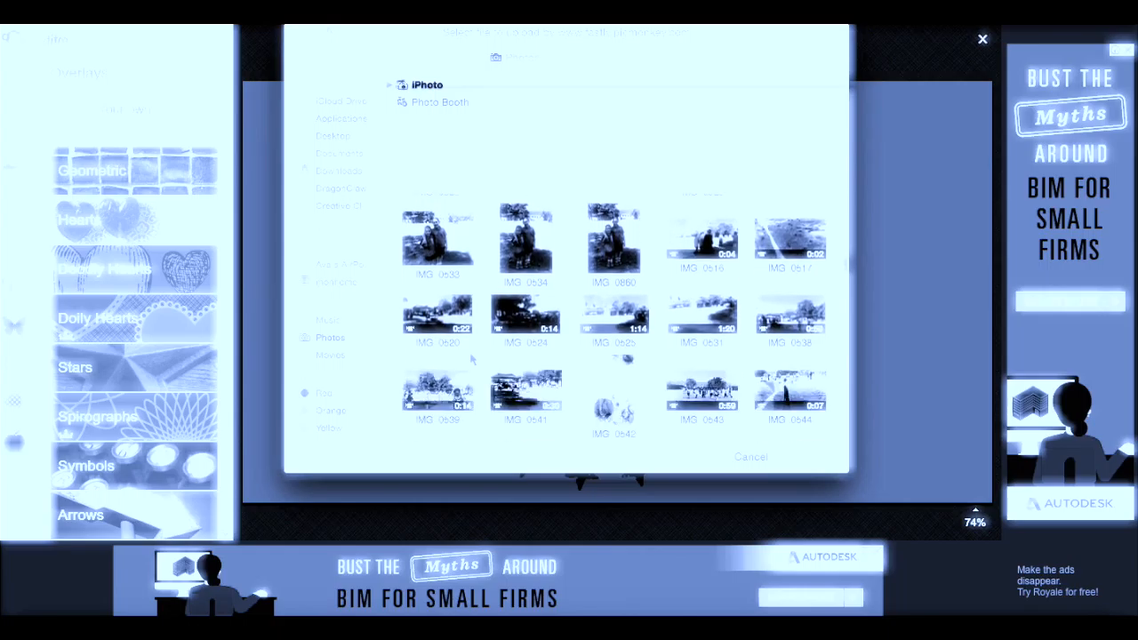
{"action": "scroll", "coordinate": [471, 358], "scroll_direction": "down", "scroll_amount": 10}
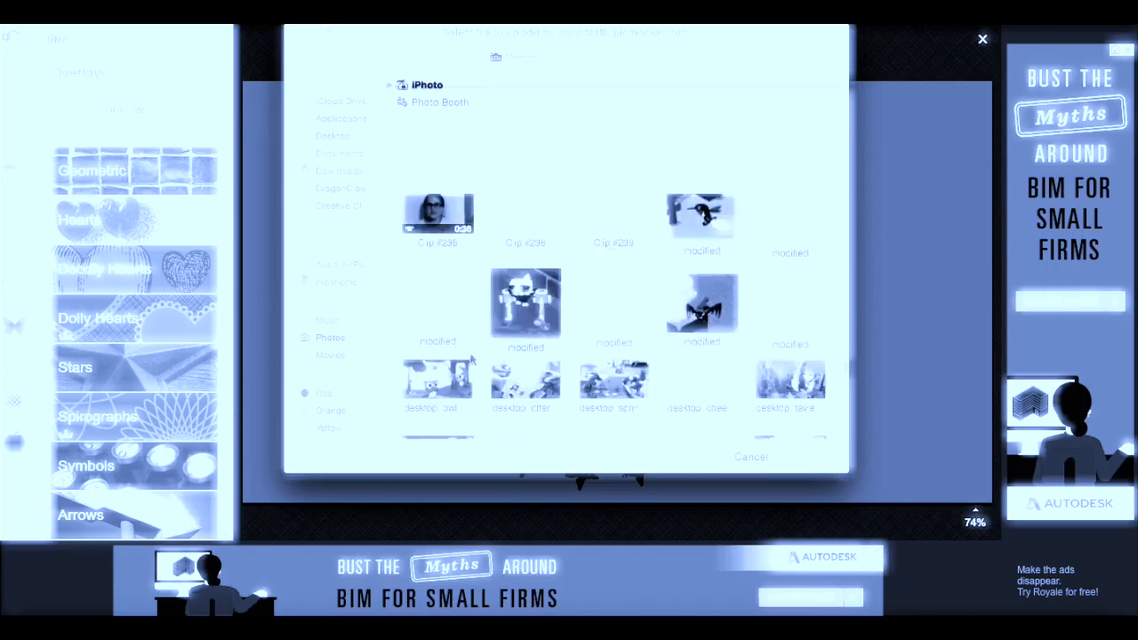
{"action": "scroll", "coordinate": [471, 358], "scroll_direction": "down", "scroll_amount": 10}
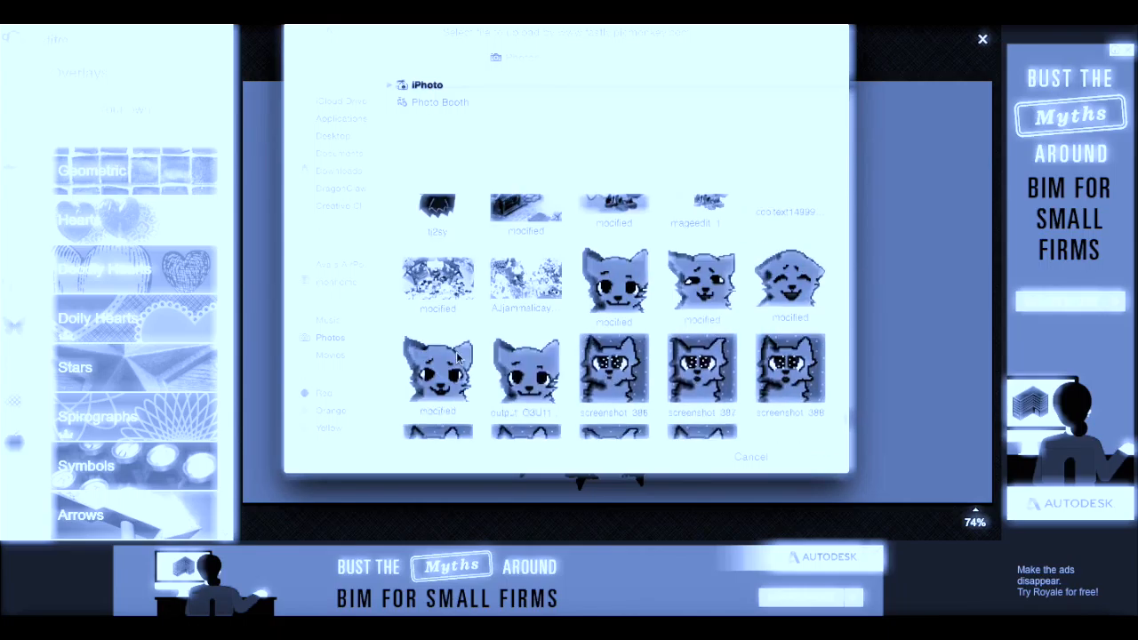
{"action": "double_click", "coordinate": [702, 348]}
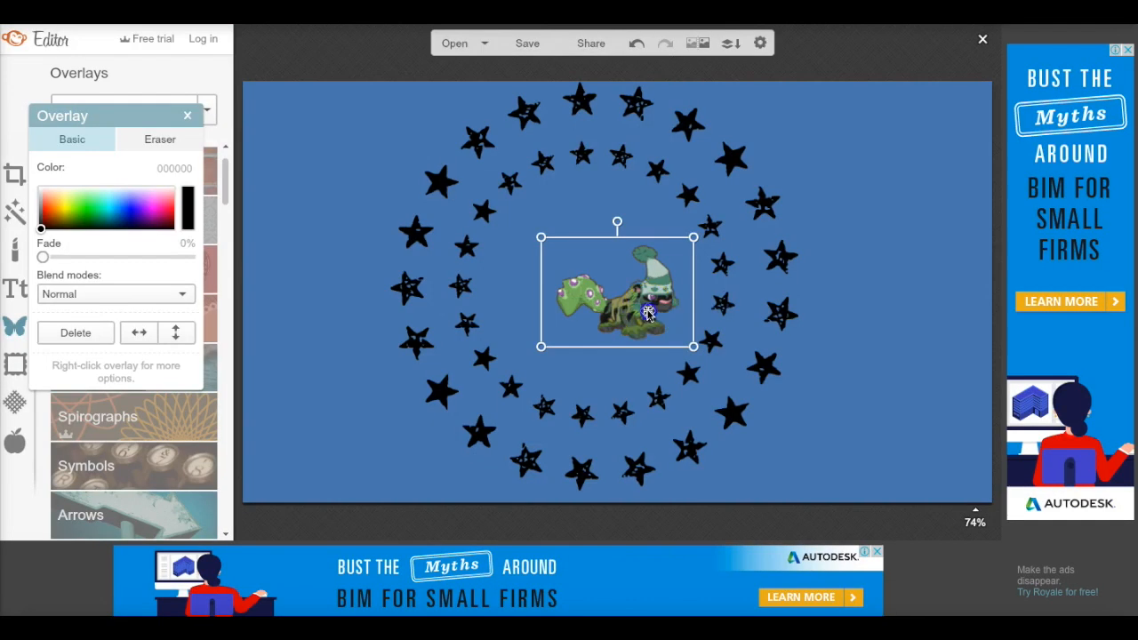
- Enlarge the animal character and center it inside the inner star ring
{"action": "left_click_drag", "start_coordinate": [647, 307], "coordinate": [587, 329]}
{"action": "left_click_drag", "start_coordinate": [631, 256], "coordinate": [668, 261]}
{"action": "left_click", "coordinate": [866, 261]}
{"action": "left_click", "coordinate": [308, 198]}
- Add the basic five-pointed star overlay and place it at the left edge of the canvas
{"action": "left_click", "coordinate": [160, 191]}
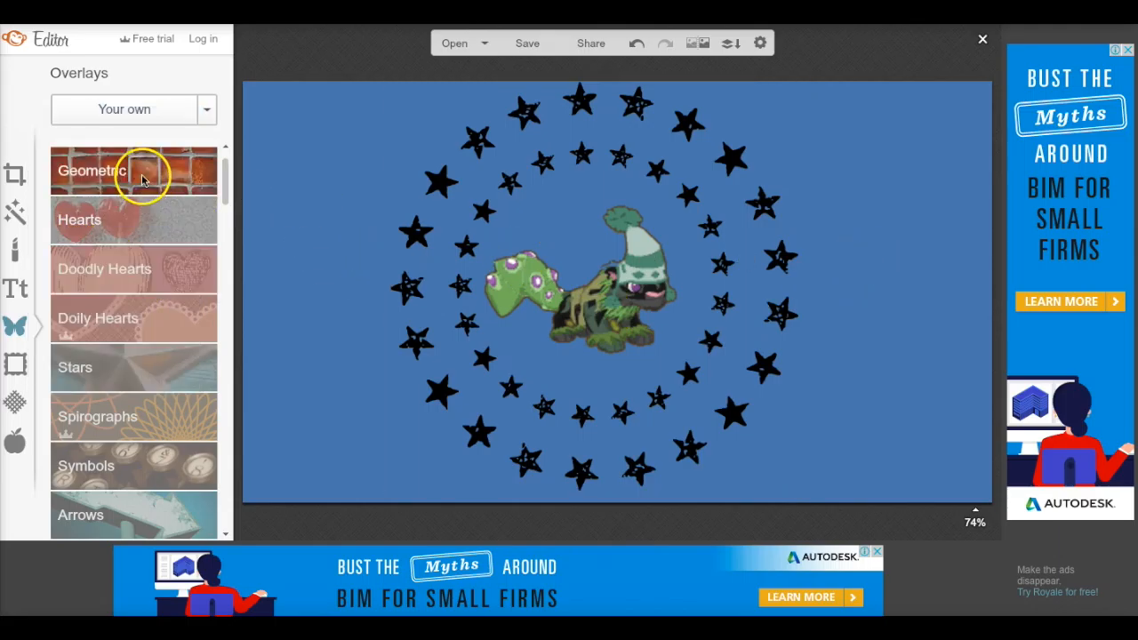
{"action": "mouse_move", "coordinate": [228, 198]}
{"action": "left_mouse_down"}
{"action": "mouse_move", "coordinate": [229, 209]}
{"action": "mouse_move", "coordinate": [225, 175]}
{"action": "mouse_move", "coordinate": [228, 326]}
{"action": "mouse_move", "coordinate": [243, 367]}
{"action": "mouse_move", "coordinate": [227, 169]}
{"action": "left_mouse_up"}
{"action": "left_click", "coordinate": [115, 382]}
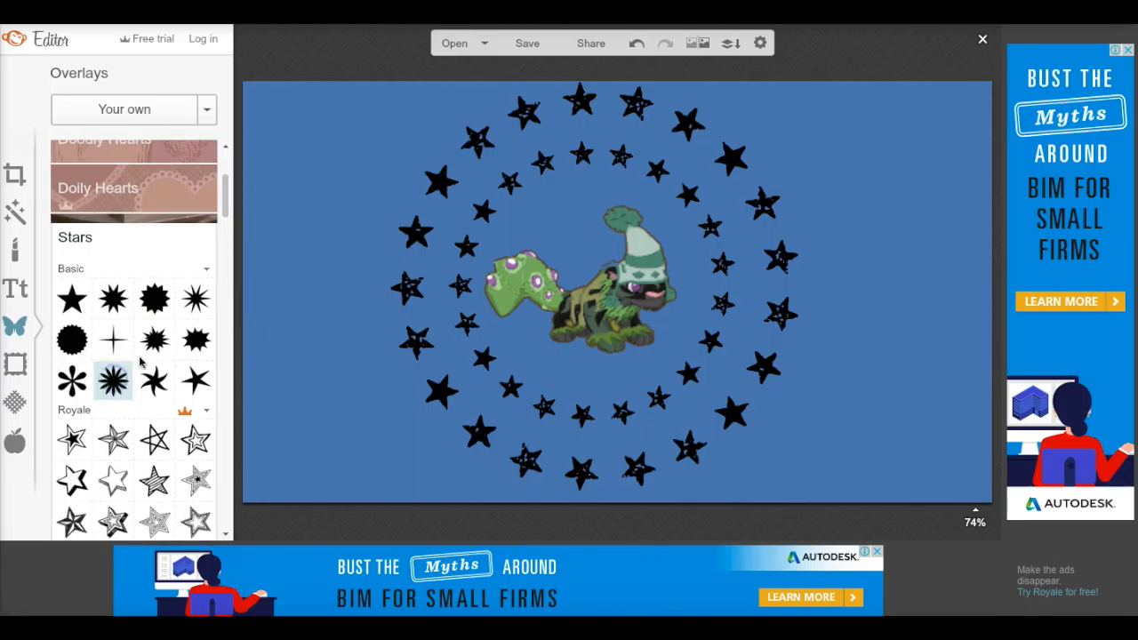
{"action": "left_click", "coordinate": [71, 298]}
{"action": "left_click_drag", "start_coordinate": [736, 167], "coordinate": [755, 115]}
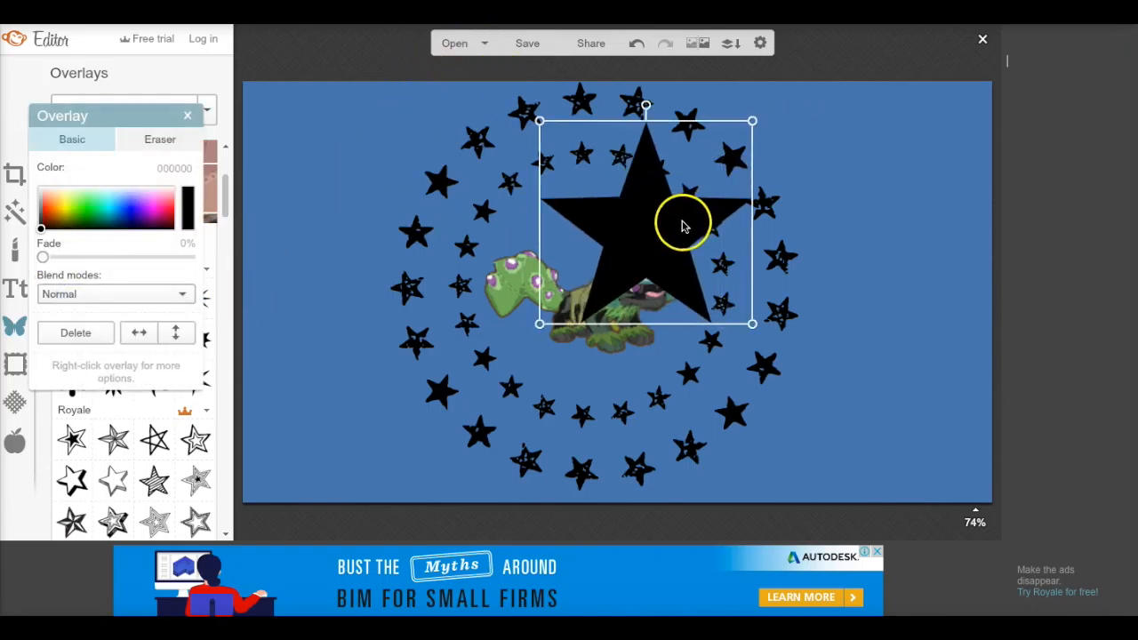
{"action": "left_click_drag", "start_coordinate": [681, 223], "coordinate": [381, 275]}
- Duplicate the large black star and place the copy at the right edge of the canvas, level with the original
{"action": "right_click", "coordinate": [307, 320]}
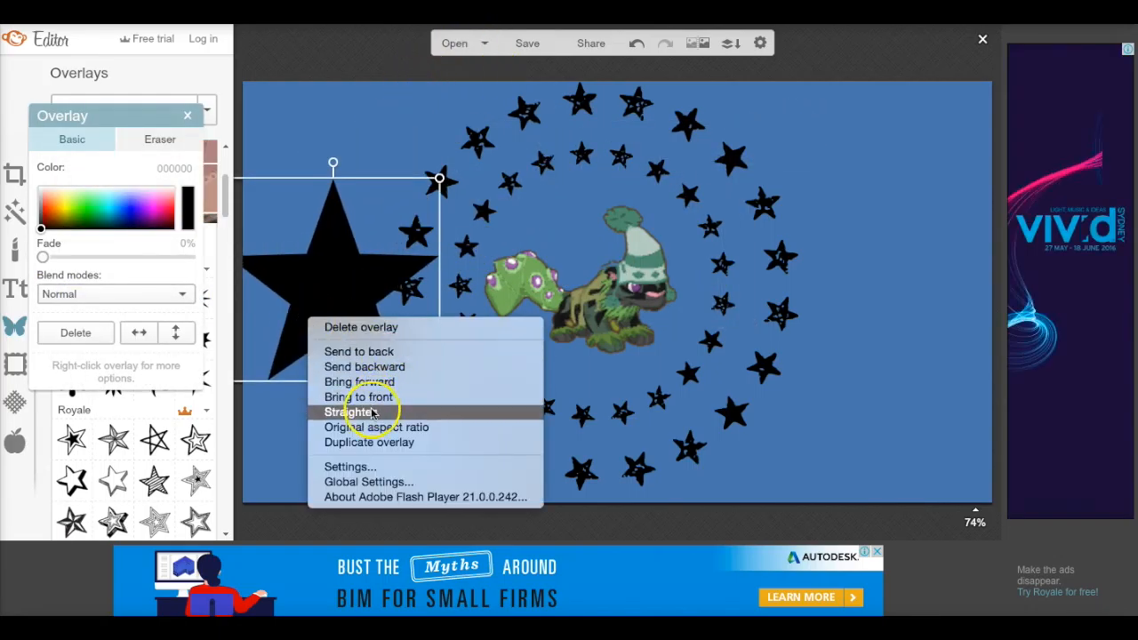
{"action": "left_click", "coordinate": [371, 442]}
{"action": "left_click_drag", "start_coordinate": [353, 294], "coordinate": [912, 276]}
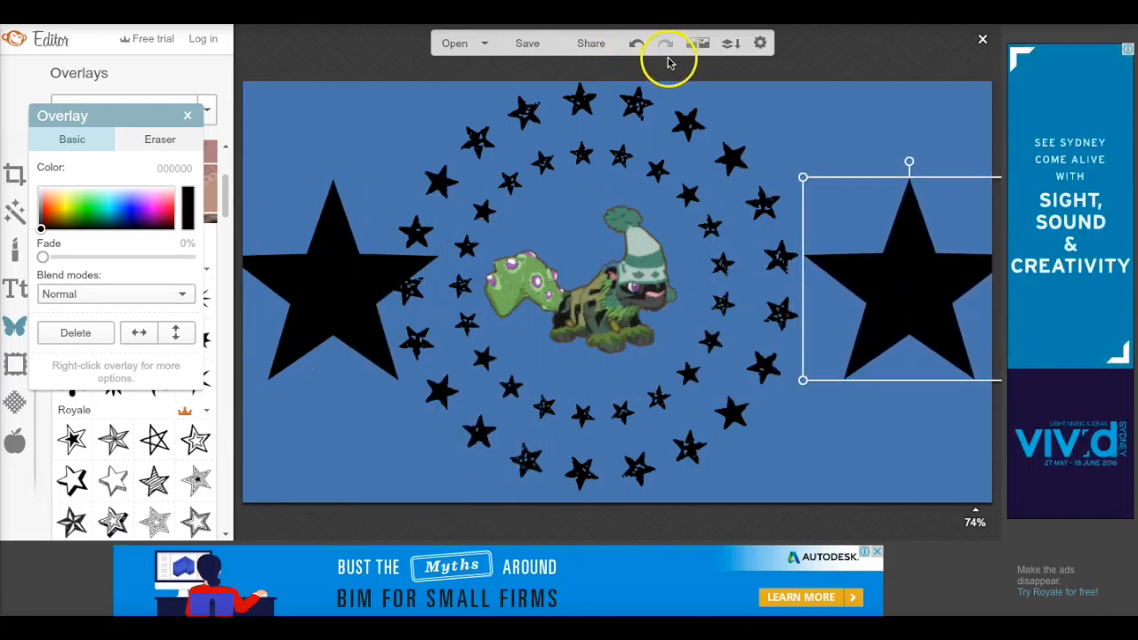
{"action": "left_click_drag", "start_coordinate": [919, 317], "coordinate": [897, 320]}
{"action": "left_click", "coordinate": [788, 101]}
- Merge all overlays into the background picture
{"action": "left_click", "coordinate": [222, 257]}
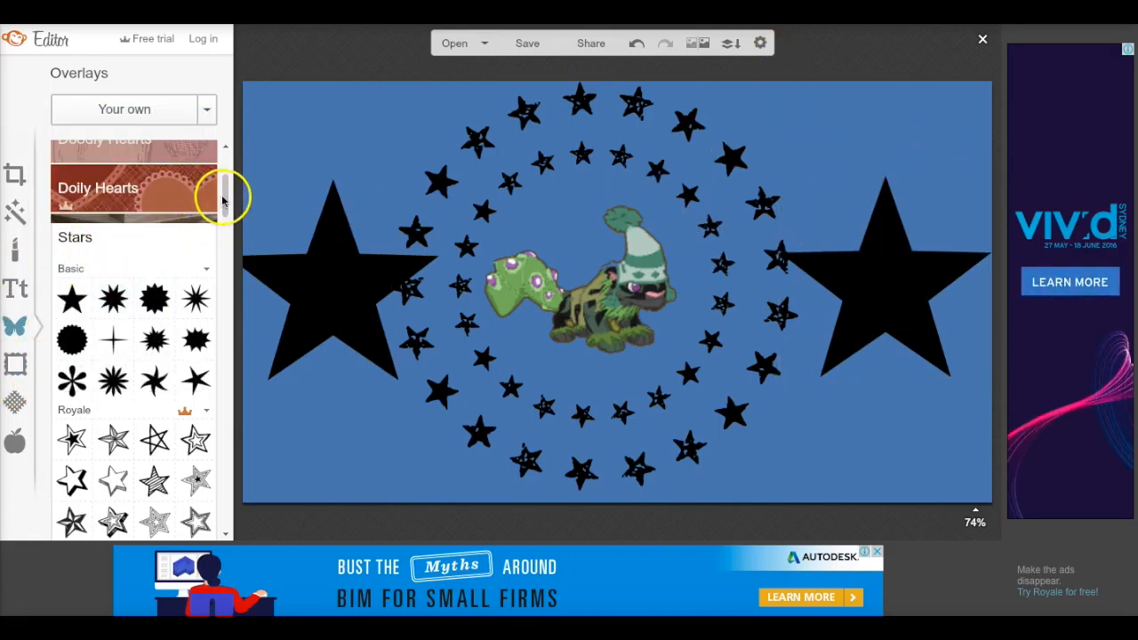
{"action": "scroll", "coordinate": [222, 195], "scroll_direction": "up", "scroll_amount": 2}
{"action": "left_click", "coordinate": [727, 46]}
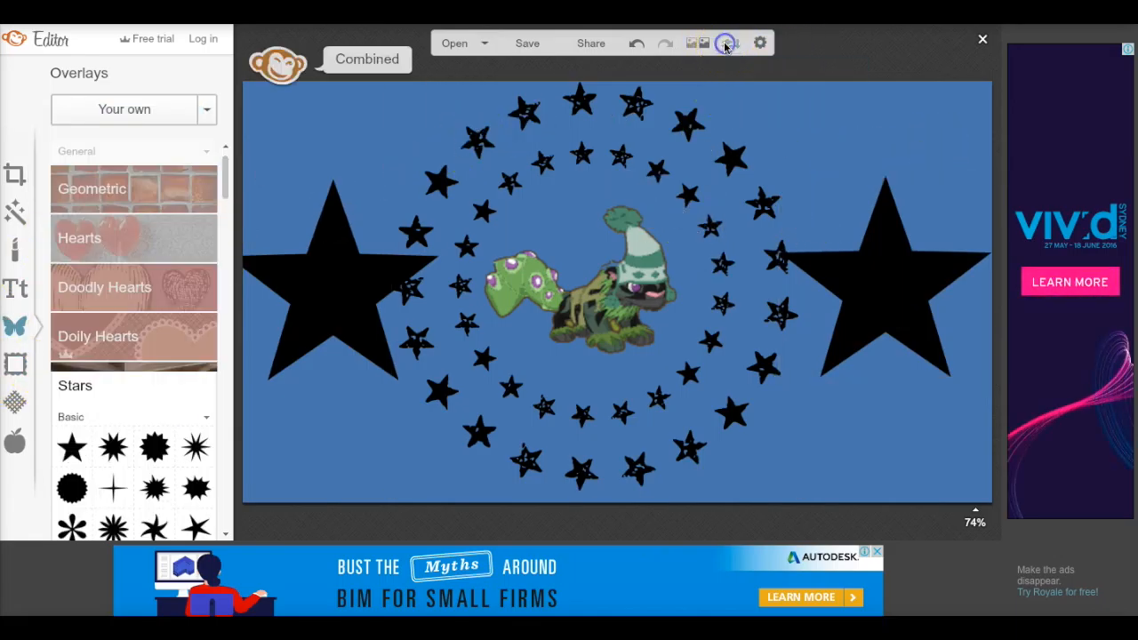
- Add the text "AJ" in the Tikiisland font
{"action": "left_click", "coordinate": [15, 287]}
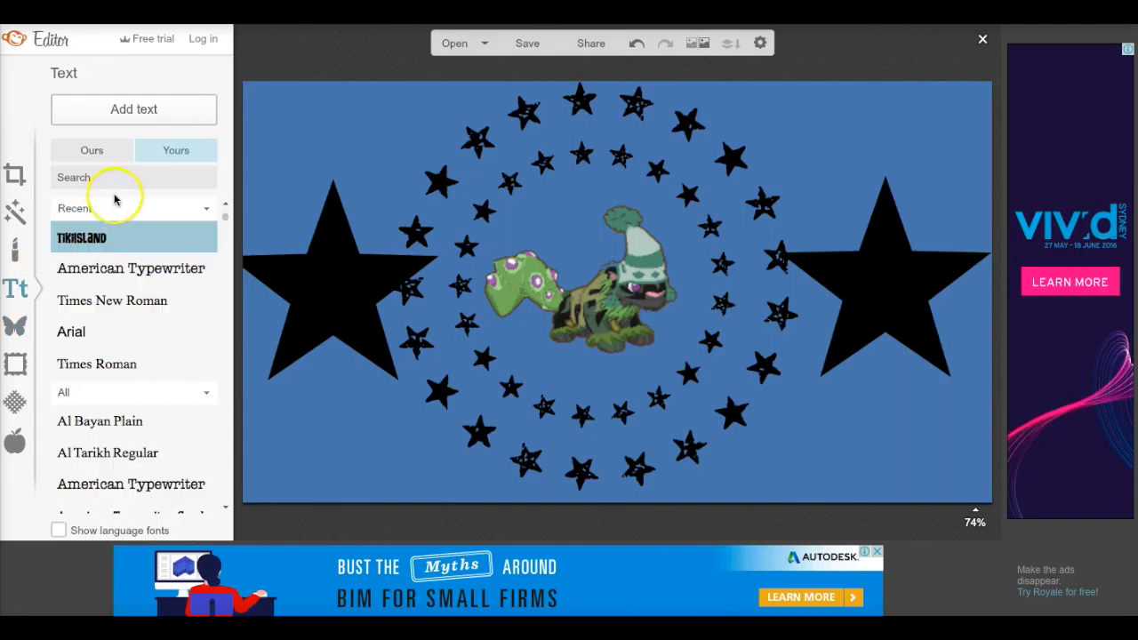
{"action": "left_click", "coordinate": [124, 116]}
{"action": "left_click", "coordinate": [514, 296]}
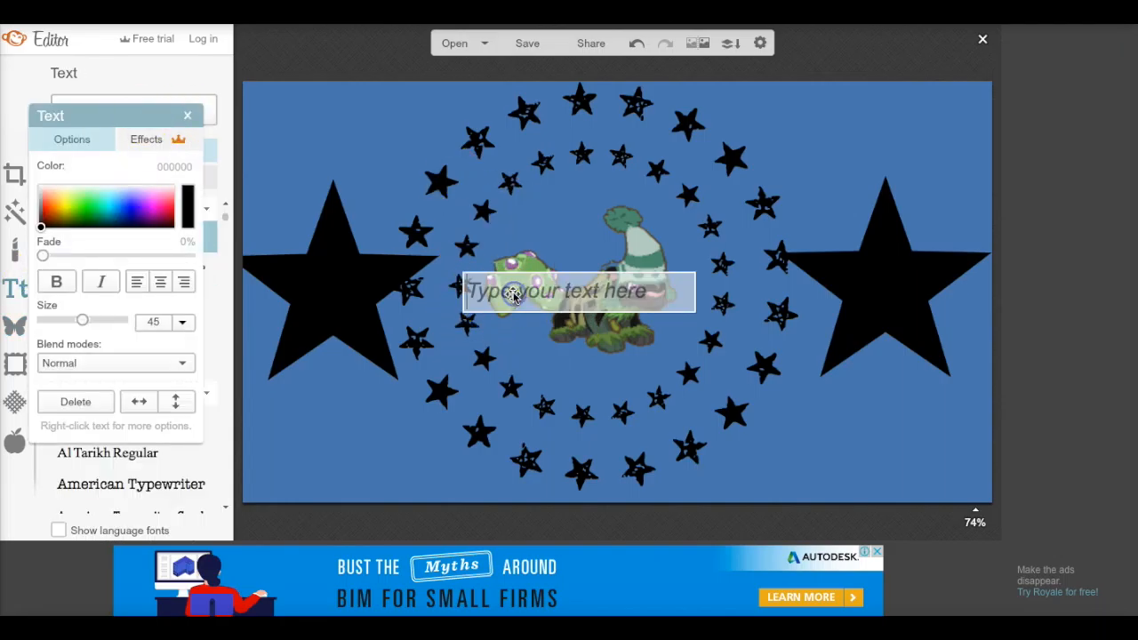
{"action": "type", "text": "AH"}
{"action": "key", "text": "BackSpace"}
{"action": "type", "text": "J"}
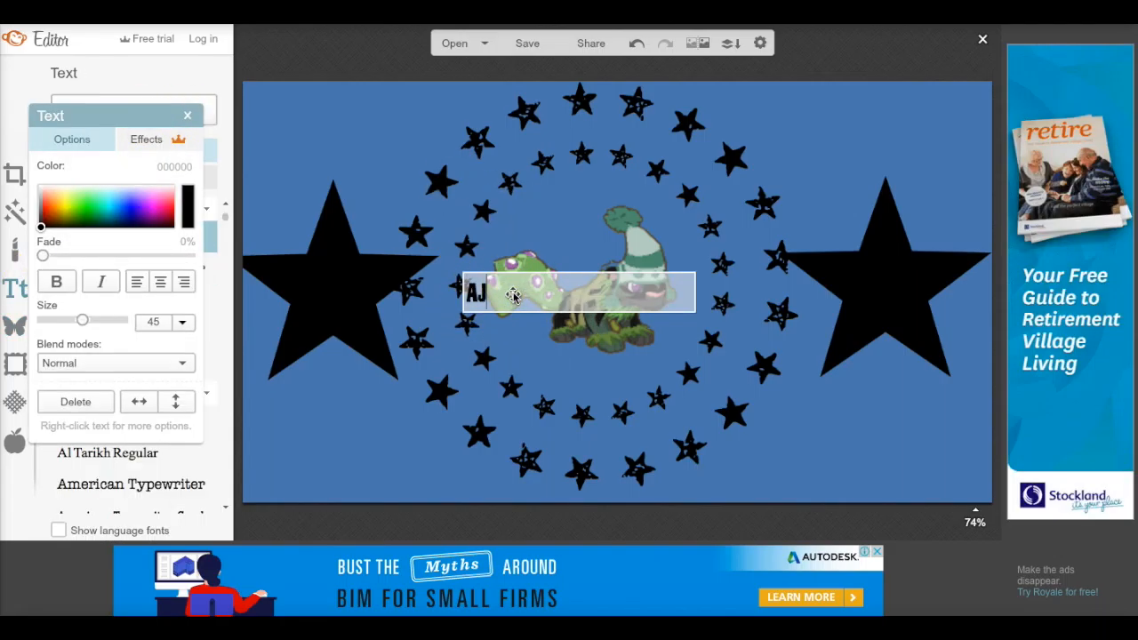
- Enlarge the AJ text to size 252 and move it to the upper-left area of the picture
{"action": "left_click", "coordinate": [726, 302]}
{"action": "left_click_drag", "start_coordinate": [695, 297], "coordinate": [674, 452]}
{"action": "left_click_drag", "start_coordinate": [555, 317], "coordinate": [426, 152]}
- Recolor the AJ text green (009819) and shift it closer to the picture's upper-left corner
{"action": "left_click_drag", "start_coordinate": [38, 216], "coordinate": [130, 218]}
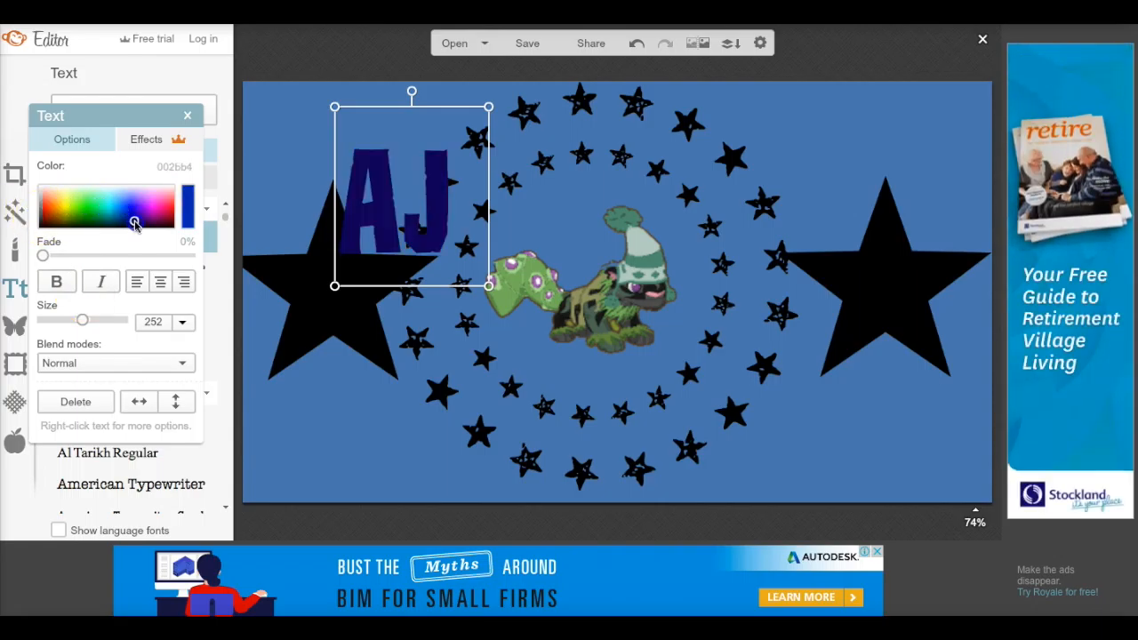
{"action": "left_click_drag", "start_coordinate": [411, 183], "coordinate": [350, 159]}
{"action": "left_click", "coordinate": [89, 213]}
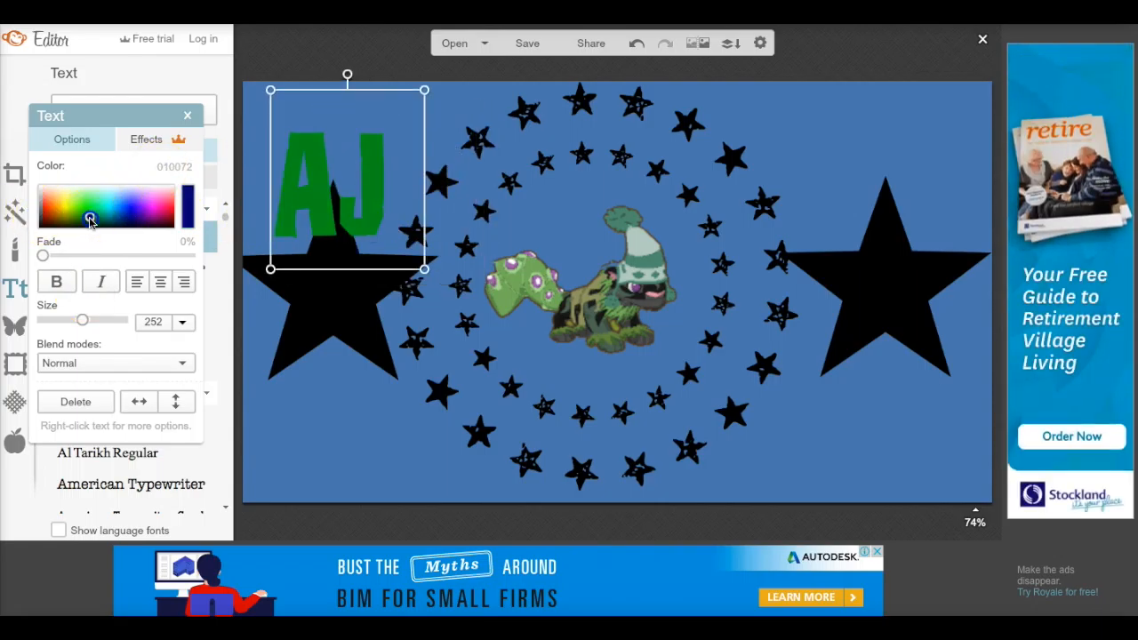
- Tilt the AJ text counterclockwise, enlarged to size 336, and fit it into the picture's upper-left corner
{"action": "left_click", "coordinate": [449, 145]}
{"action": "left_click", "coordinate": [394, 144]}
{"action": "left_click_drag", "start_coordinate": [423, 86], "coordinate": [436, 78]}
{"action": "left_click_drag", "start_coordinate": [354, 61], "coordinate": [383, 49]}
{"action": "left_click", "coordinate": [428, 106]}
{"action": "left_click", "coordinate": [367, 114]}
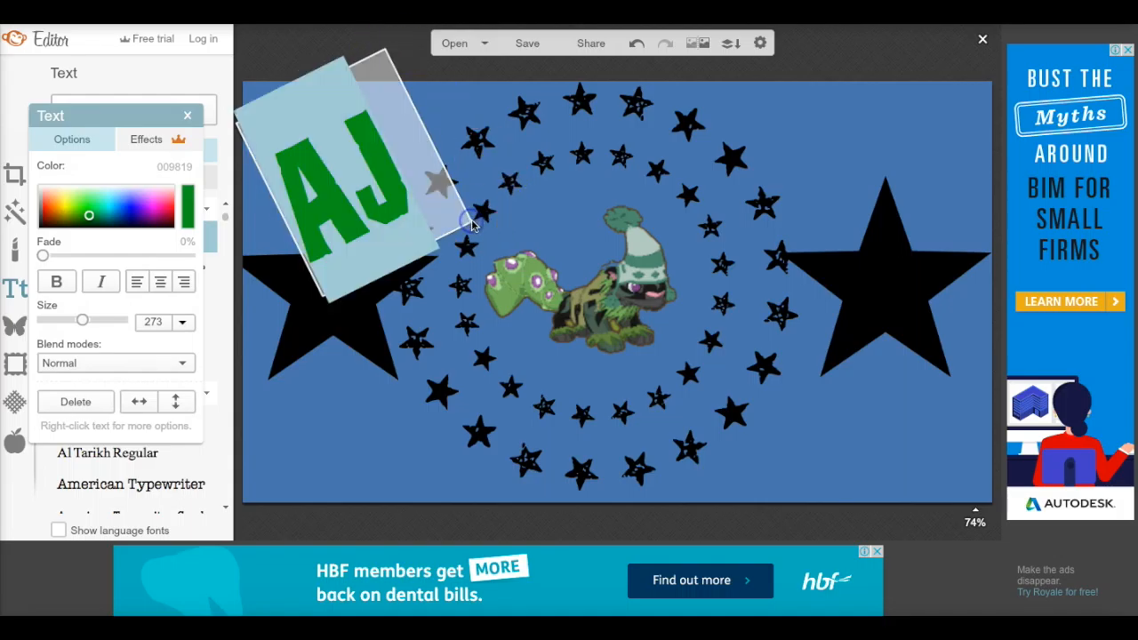
{"action": "left_click_drag", "start_coordinate": [474, 227], "coordinate": [527, 244]}
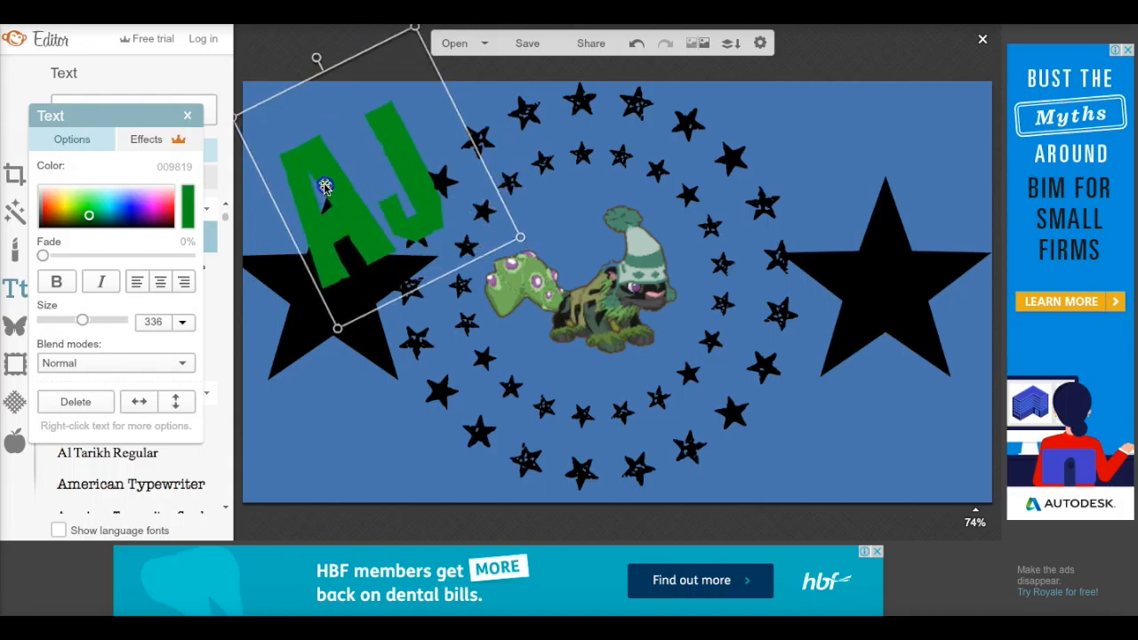
{"action": "left_click_drag", "start_coordinate": [322, 188], "coordinate": [310, 172]}
{"action": "left_click", "coordinate": [375, 219]}
- Add the text "Thumbnail" in the Tikiisland font, colored green (009809) and enlarged to size 139
{"action": "left_click", "coordinate": [128, 111]}
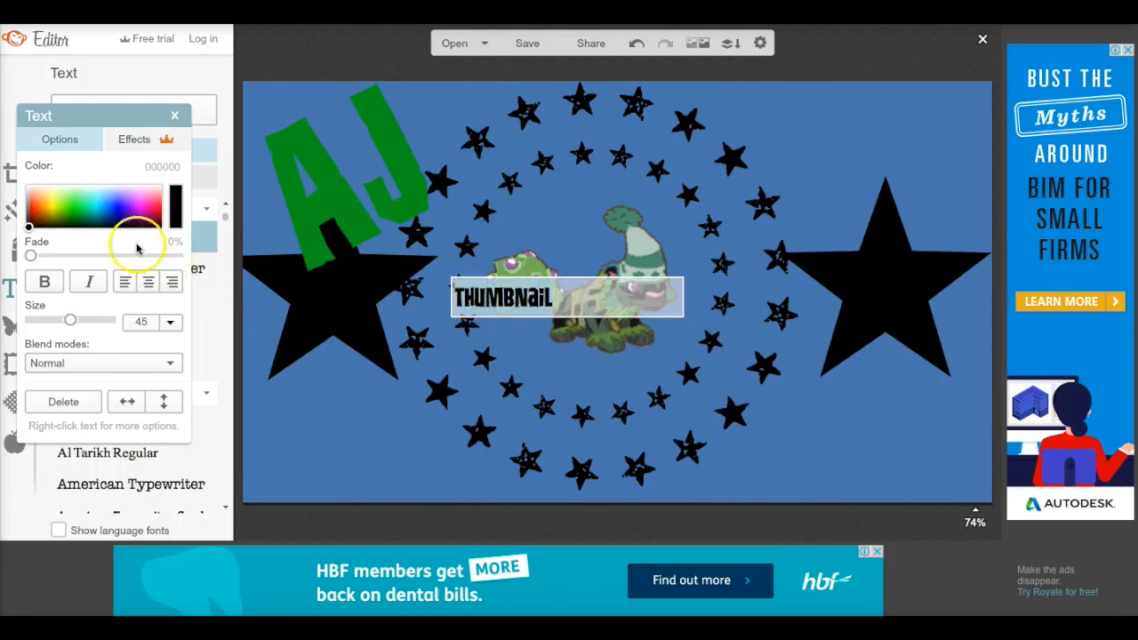
{"action": "left_click", "coordinate": [74, 217]}
{"action": "left_click", "coordinate": [873, 252]}
{"action": "left_click_drag", "start_coordinate": [685, 291], "coordinate": [793, 414]}
- Tilt the Thumbnail text clockwise and move it into the picture's upper-right corner
{"action": "left_click", "coordinate": [621, 263]}
{"action": "left_click_drag", "start_coordinate": [620, 264], "coordinate": [653, 272]}
{"action": "left_click_drag", "start_coordinate": [610, 305], "coordinate": [843, 154]}
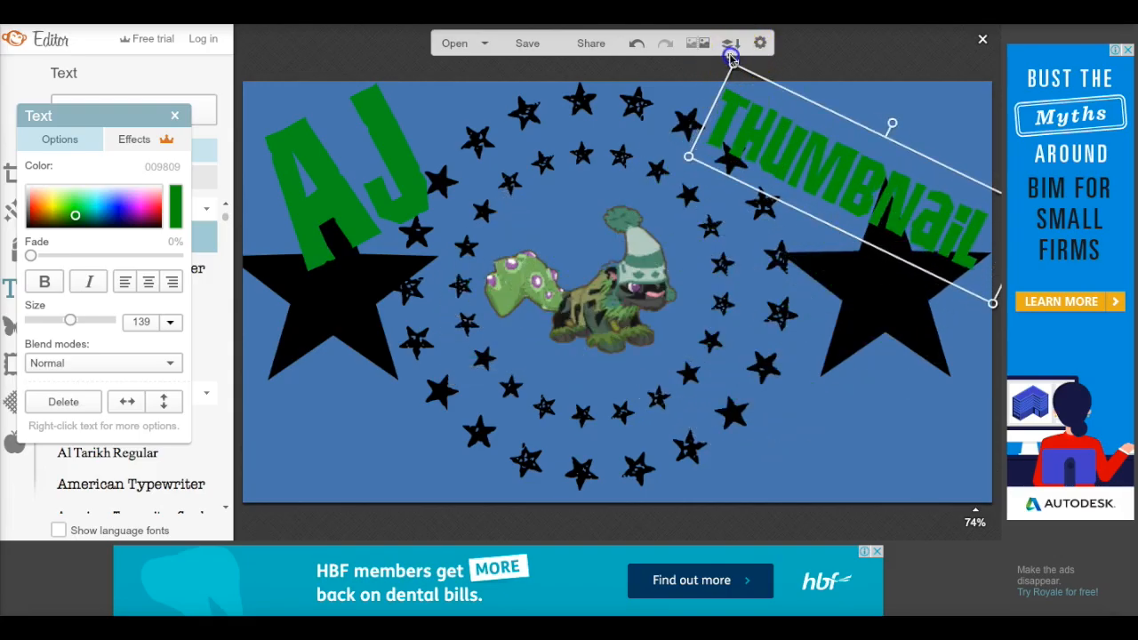
{"action": "left_click", "coordinate": [714, 223]}
- Add the text "Tutorial" in the Tikiisland font and recolor it green
{"action": "left_click", "coordinate": [132, 108]}
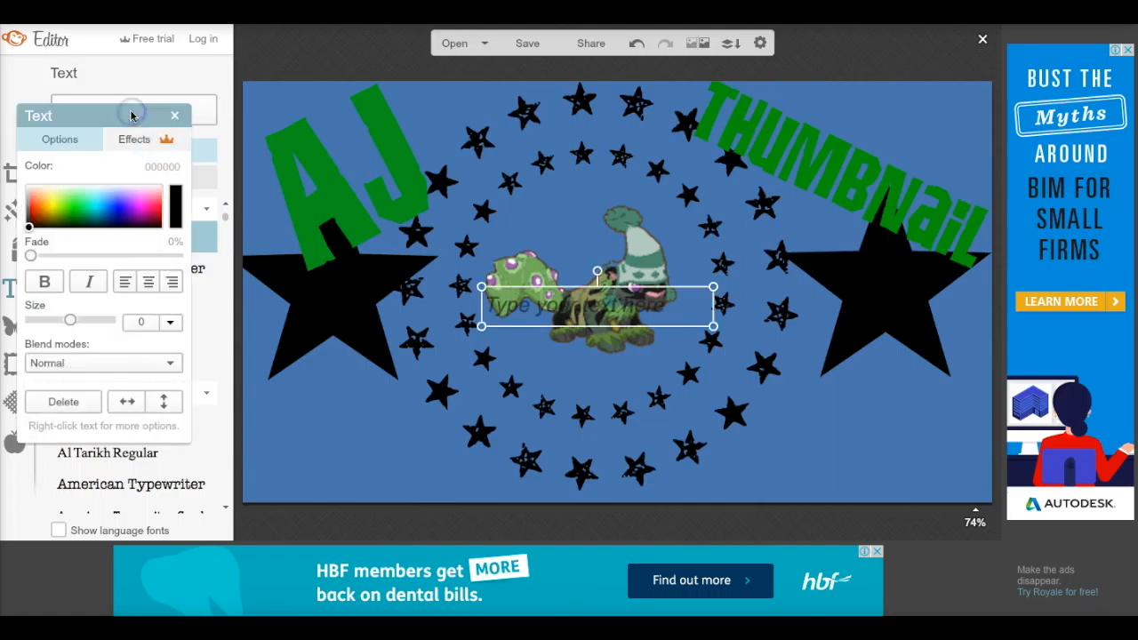
{"action": "left_click", "coordinate": [512, 313]}
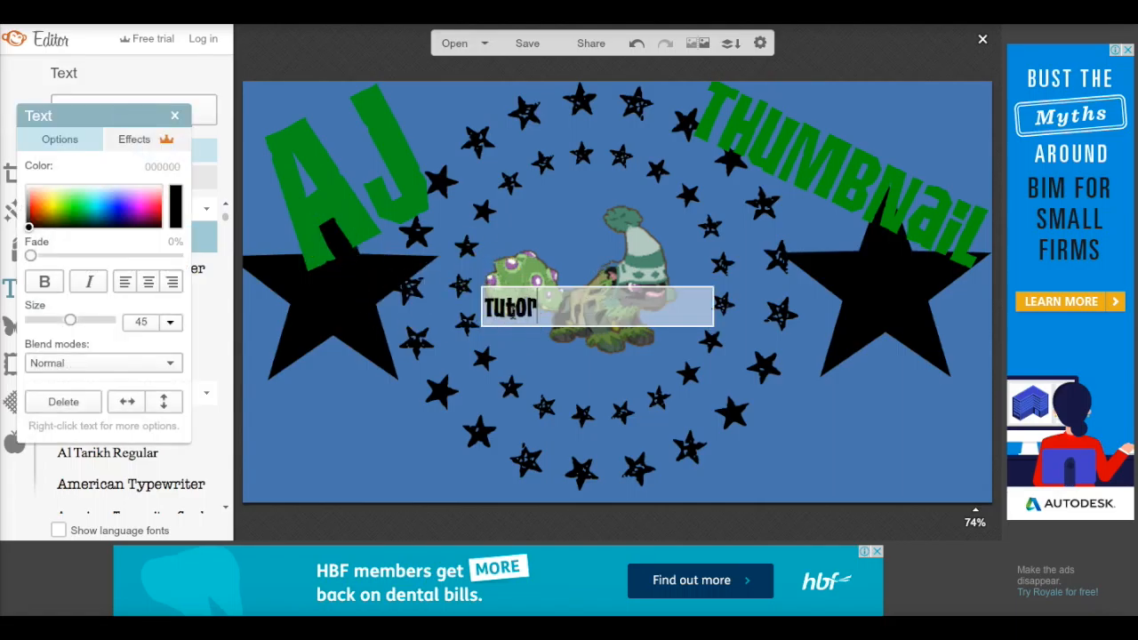
{"action": "left_click_drag", "start_coordinate": [82, 218], "coordinate": [71, 216]}
- Enlarge the Tutorial text and center it along the picture's lower edge, below the character
{"action": "left_click", "coordinate": [783, 347]}
{"action": "left_click_drag", "start_coordinate": [718, 300], "coordinate": [794, 407]}
{"action": "left_click_drag", "start_coordinate": [738, 378], "coordinate": [714, 463]}
{"action": "left_click", "coordinate": [861, 433]}
- Flatten all layers into the picture and apply the Dusk effect with 30% fade
{"action": "left_click", "coordinate": [729, 46]}
{"action": "left_click", "coordinate": [15, 212]}
{"action": "left_click", "coordinate": [113, 279]}
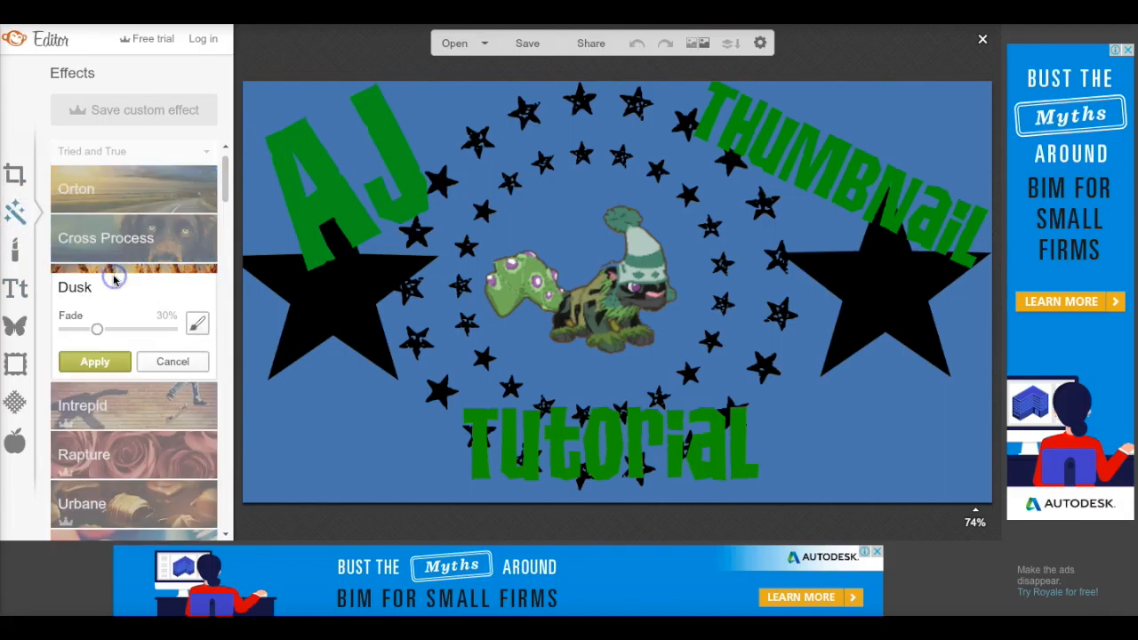
{"action": "left_click", "coordinate": [94, 361]}
{"action": "left_click", "coordinate": [102, 306]}
{"action": "left_click", "coordinate": [117, 362]}
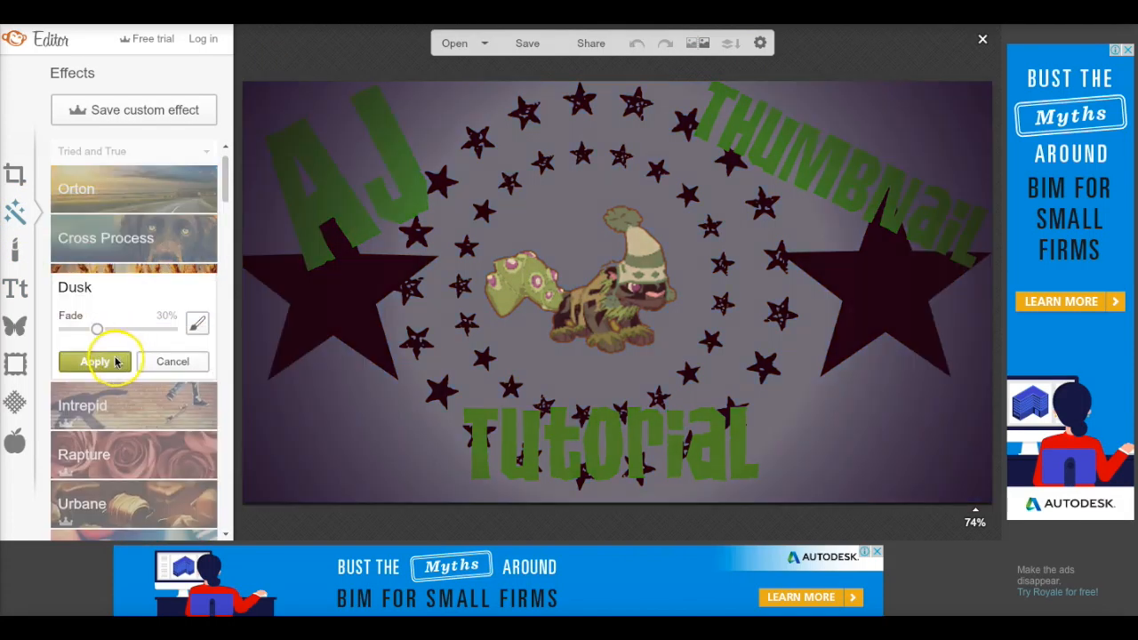
- Apply the green Cross Process effect at 30% fade, plus the Orton effect with 19% bloom, 100% brightness and 30% fade
{"action": "left_click", "coordinate": [161, 229]}
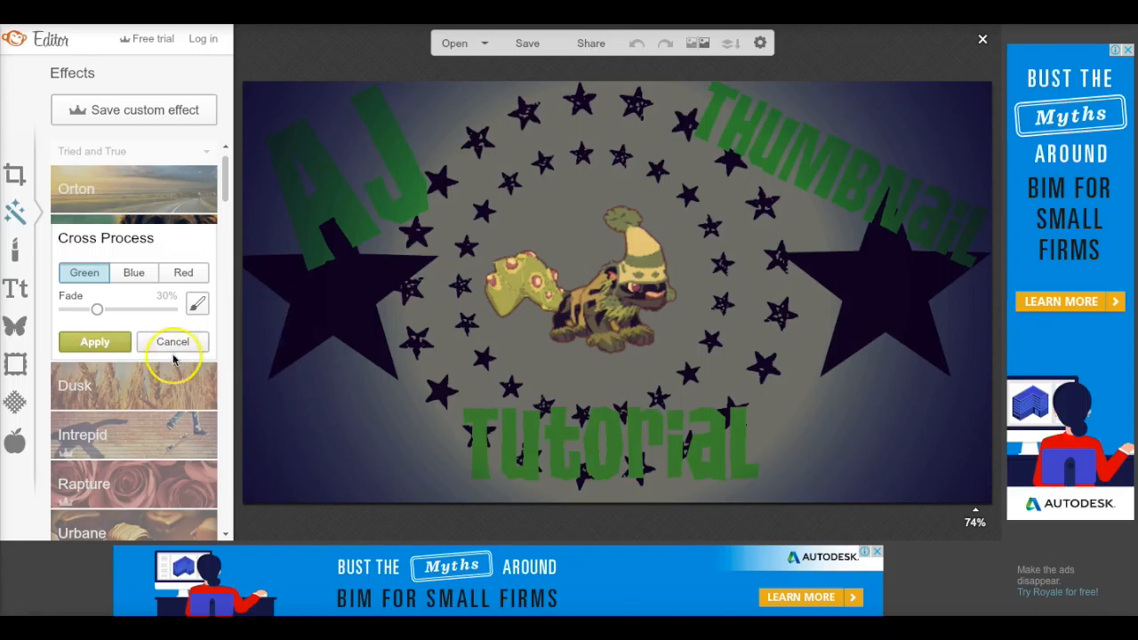
{"action": "left_click", "coordinate": [95, 341]}
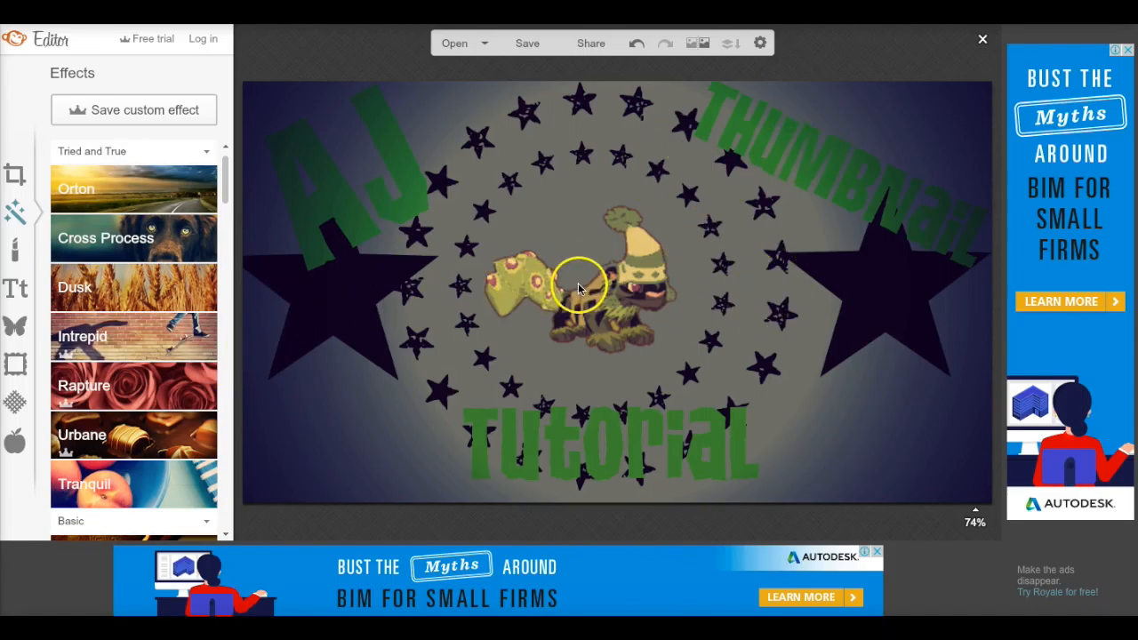
{"action": "left_click", "coordinate": [169, 214]}
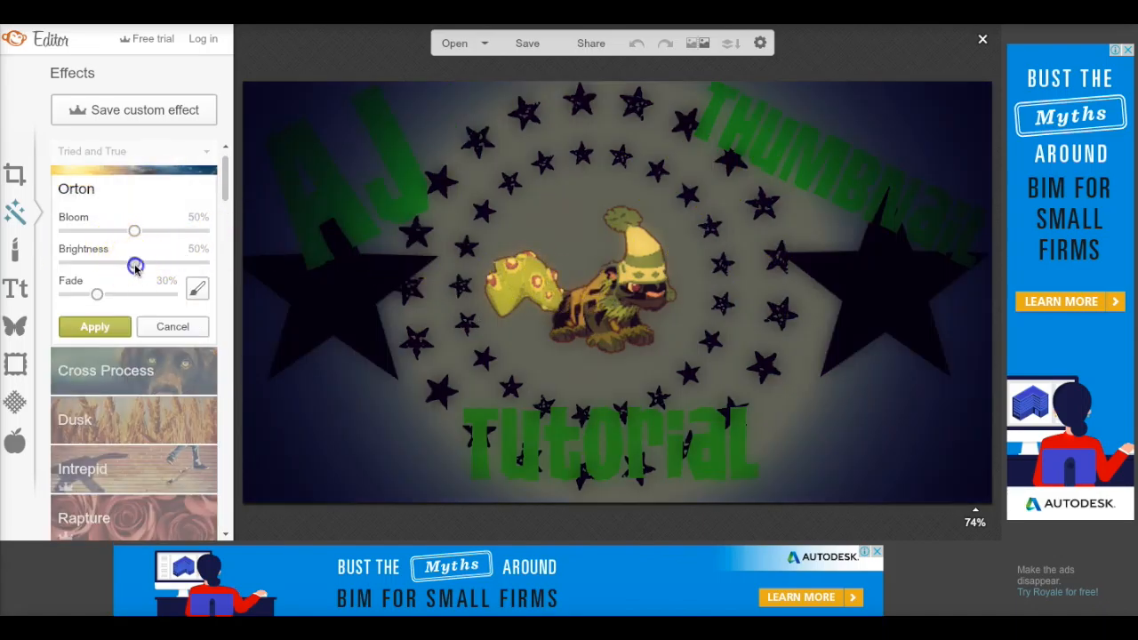
{"action": "left_click_drag", "start_coordinate": [135, 266], "coordinate": [438, 279]}
{"action": "left_click_drag", "start_coordinate": [134, 231], "coordinate": [89, 238]}
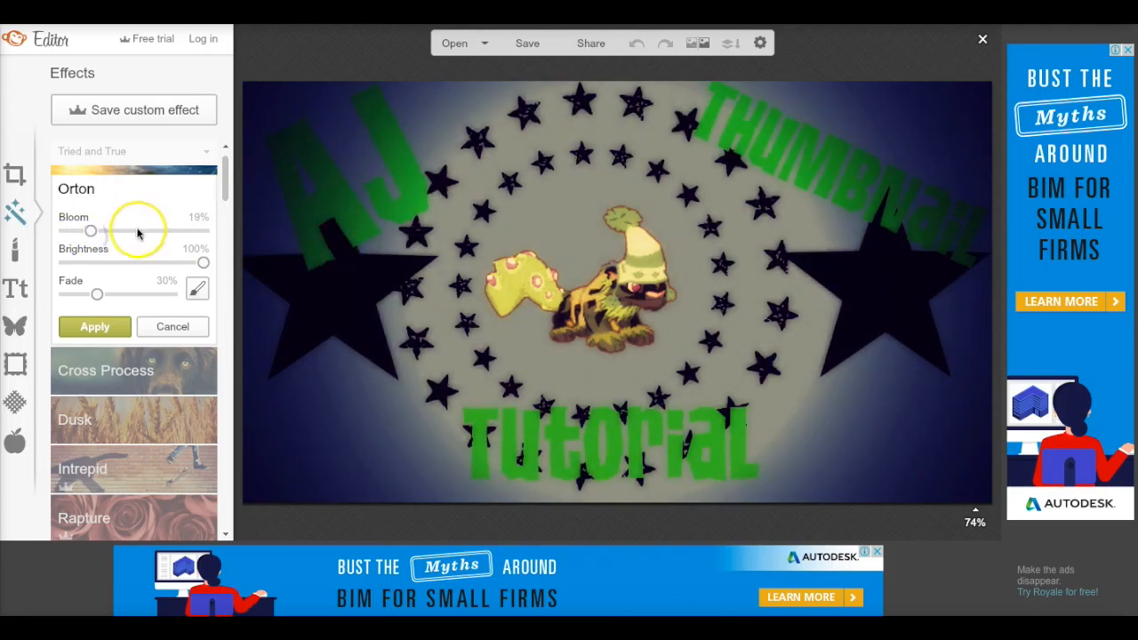
{"action": "left_click", "coordinate": [94, 326]}
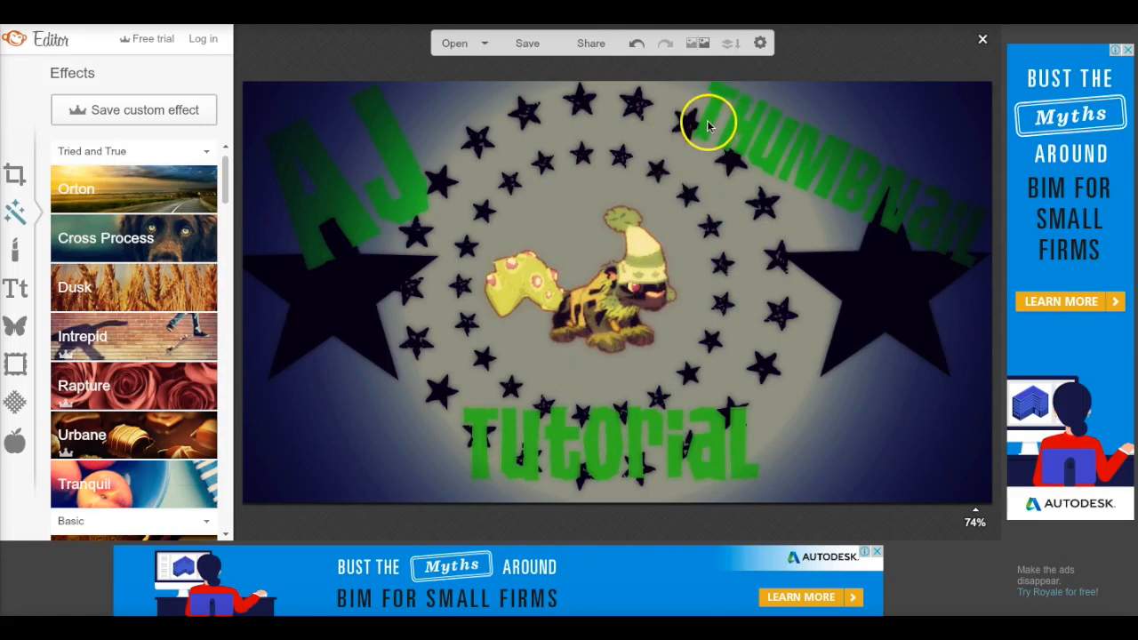
- Save the picture to the computer as a 1280 x 720 .jpg named "thumbhiugt4hiihog4iojgr" in Pierce quality
{"action": "left_click", "coordinate": [533, 43]}
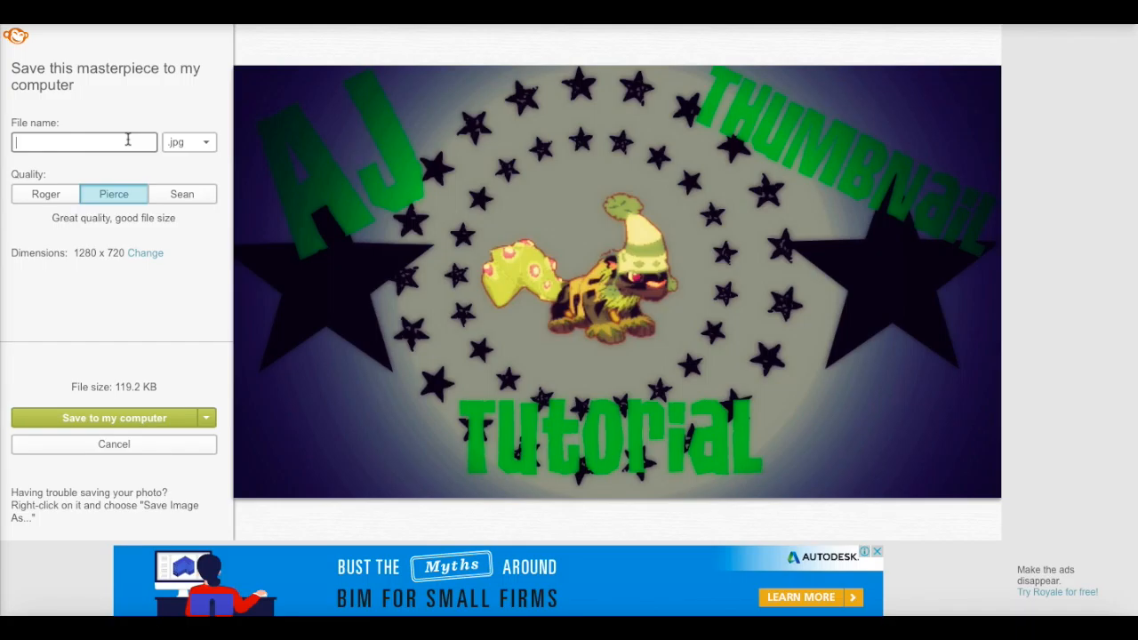
{"action": "left_click", "coordinate": [160, 410]}
{"action": "left_click", "coordinate": [699, 232]}
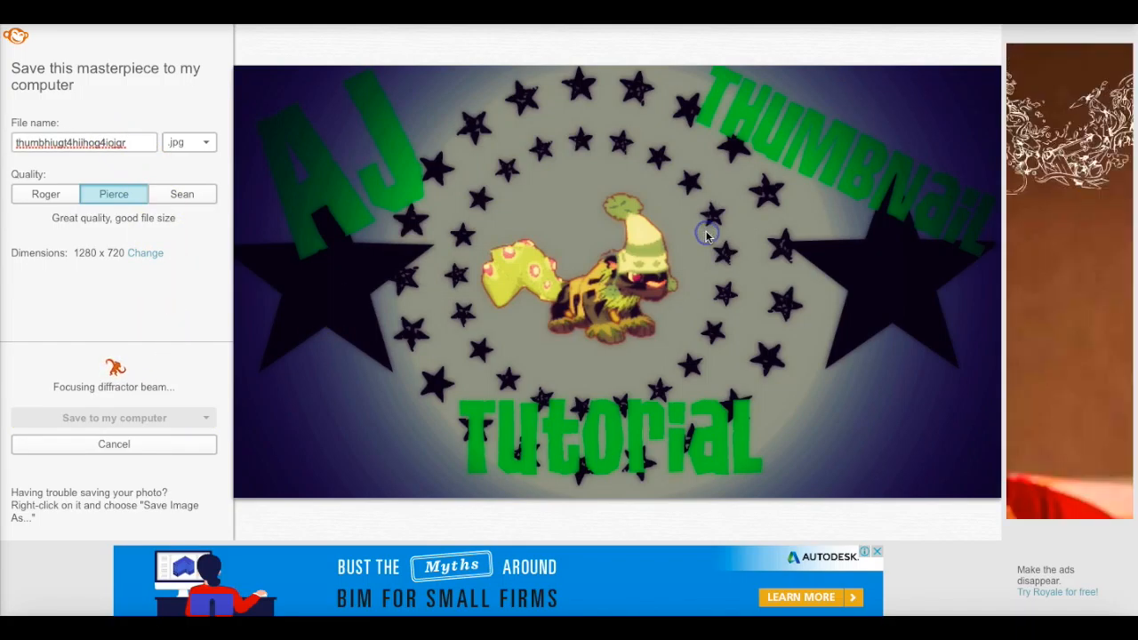